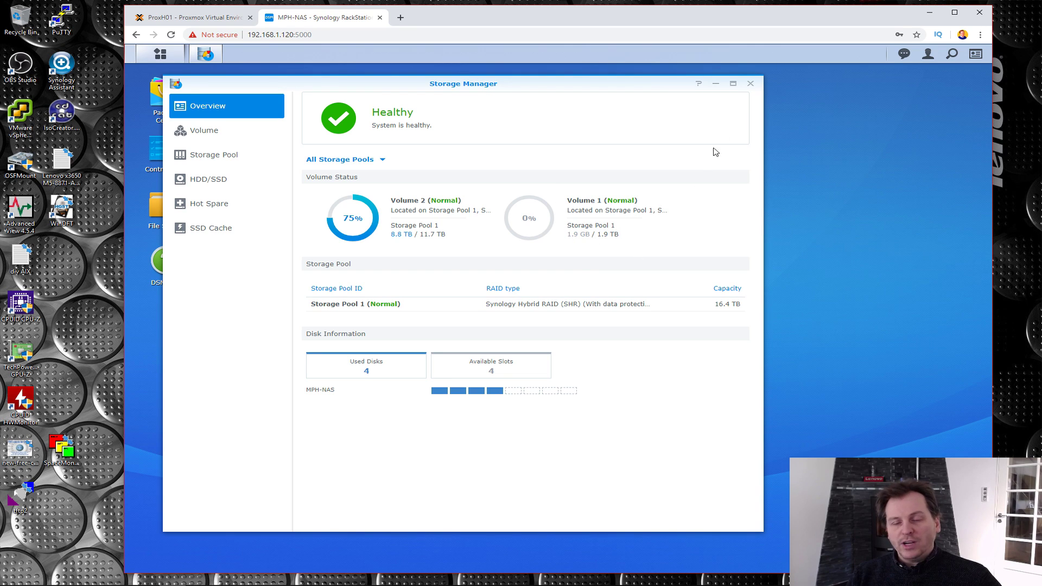
# Minimise Storage Manager and open the list of LUNs in iSCSI Manager
pyautogui.click(707, 83)
pyautogui.click(160, 54)
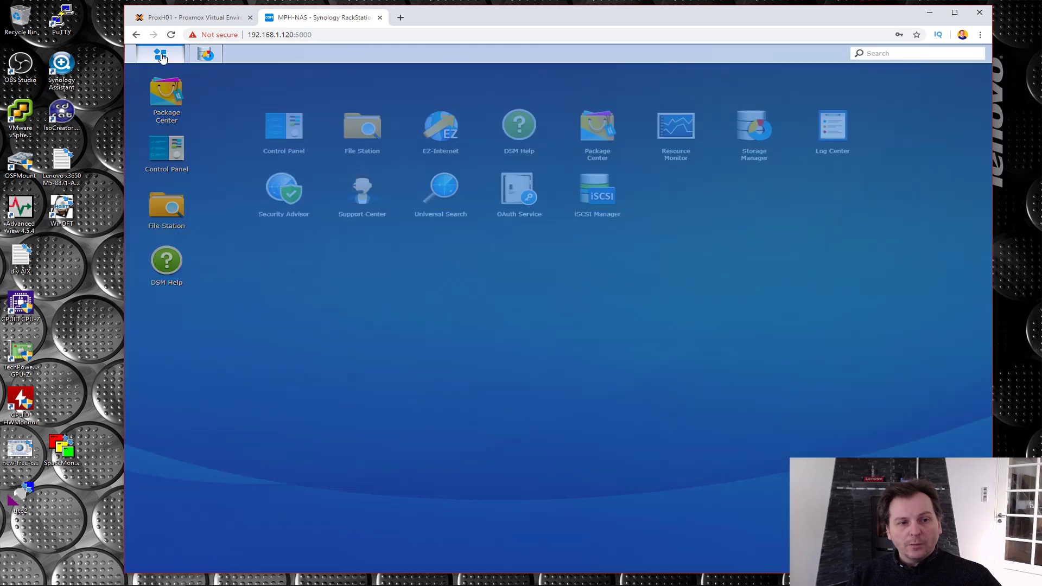
pyautogui.click(597, 187)
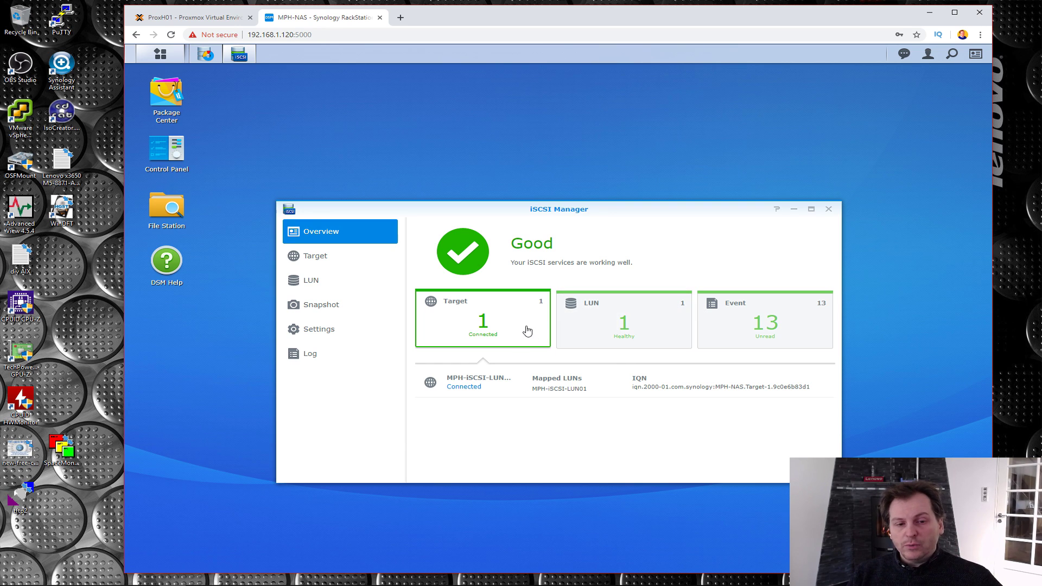
pyautogui.click(310, 282)
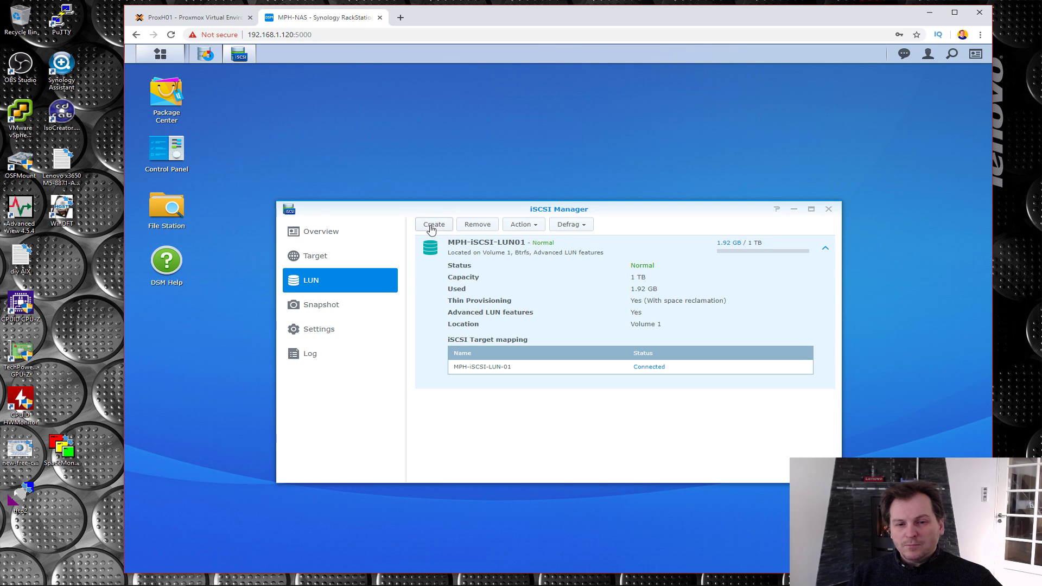
# Rename the existing LUN as MPH-iSCSI-VMware01, copying the new name to the clipboard before saving it
pyautogui.click(532, 226)
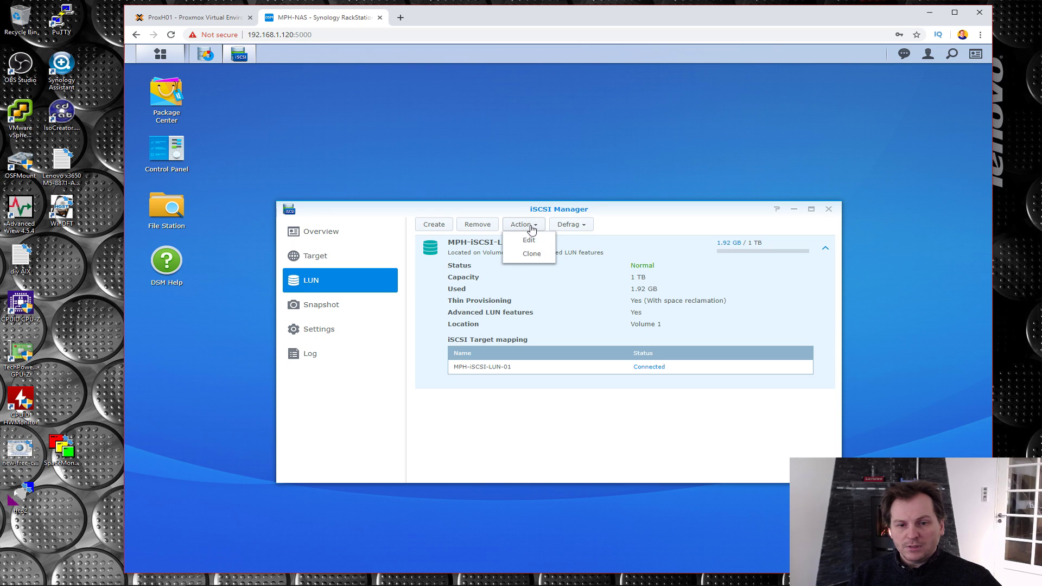
pyautogui.click(527, 244)
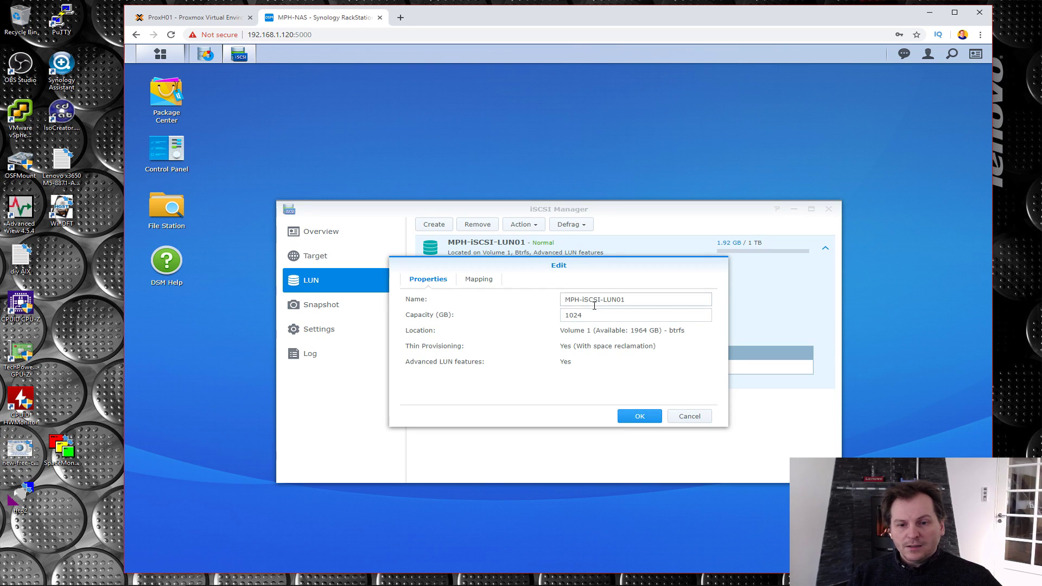
pyautogui.moveTo(603, 299); pyautogui.dragTo(615, 300)
pyautogui.write('VMware')
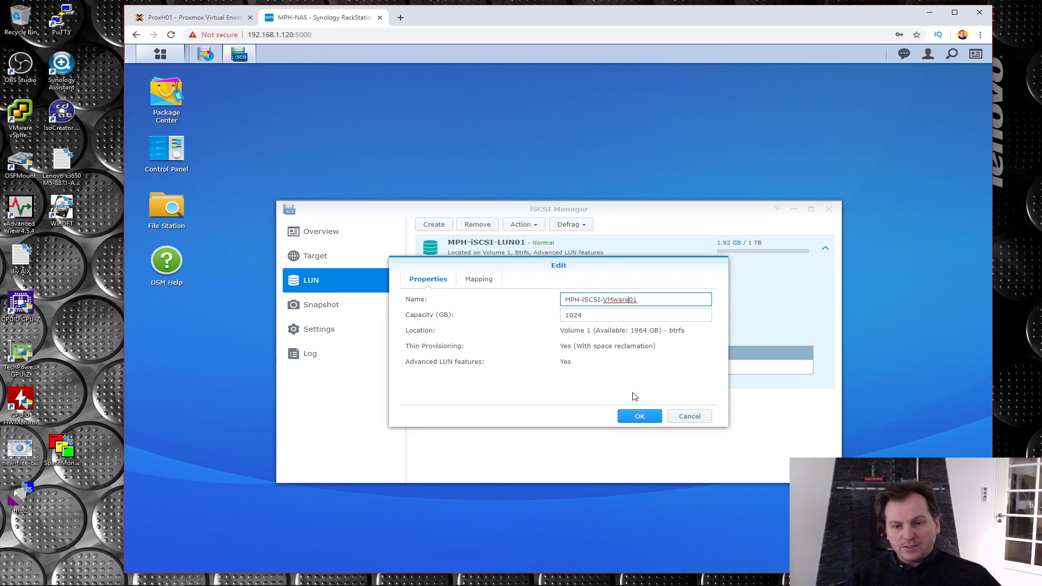
pyautogui.moveTo(644, 299); pyautogui.dragTo(545, 302)
pyautogui.hotkey('ctrl', 'c')
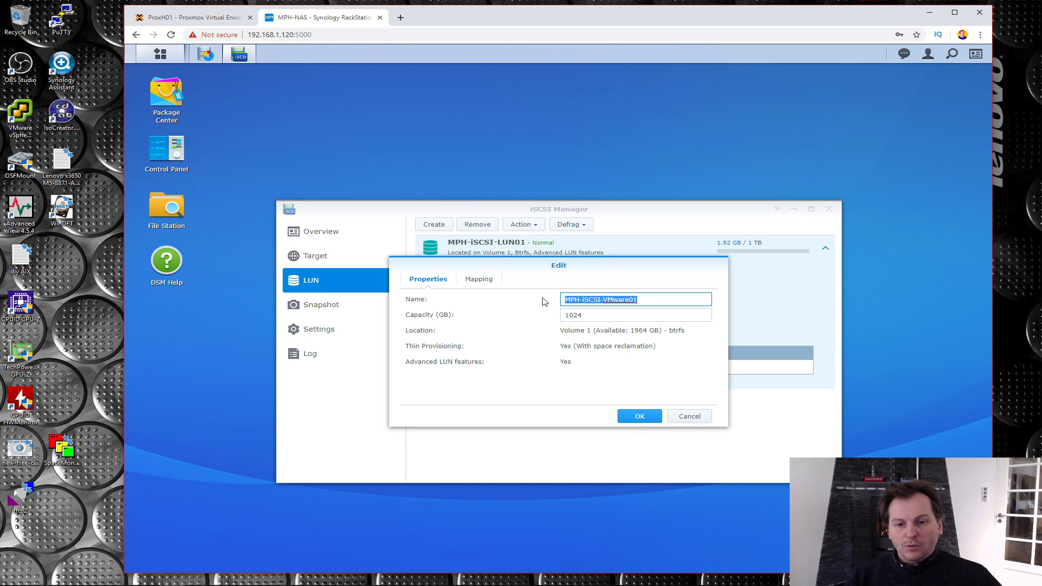
pyautogui.click(639, 416)
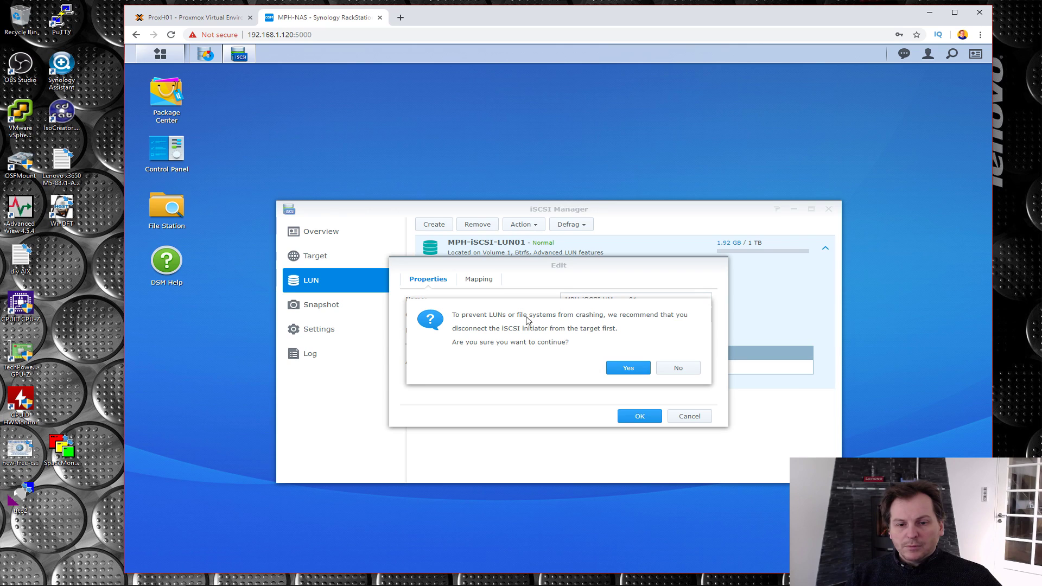
pyautogui.click(627, 369)
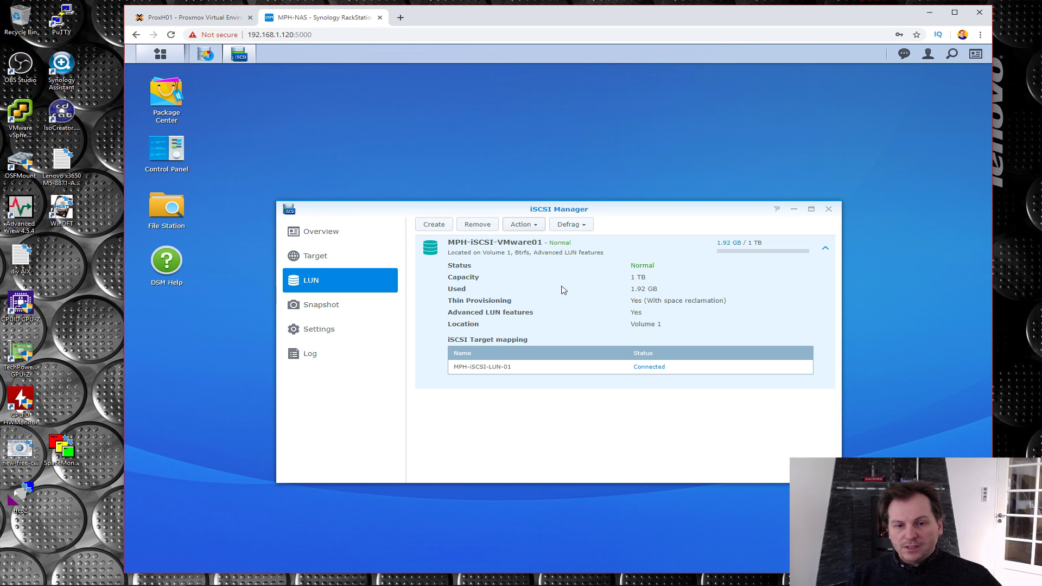
# Start creating a new iSCSI LUN named MPH-iSCSI-Proxmox01 and locate it on Volume 1
pyautogui.click(433, 224)
pyautogui.moveTo(591, 283); pyautogui.dragTo(540, 288)
pyautogui.hotkey('ctrl', 'v')
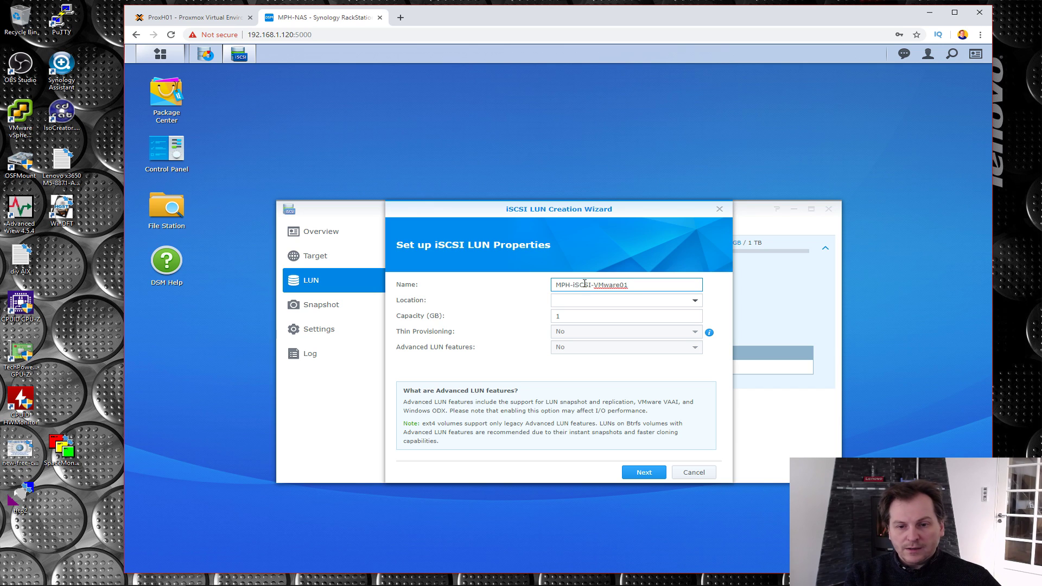
pyautogui.moveTo(594, 285); pyautogui.dragTo(613, 286)
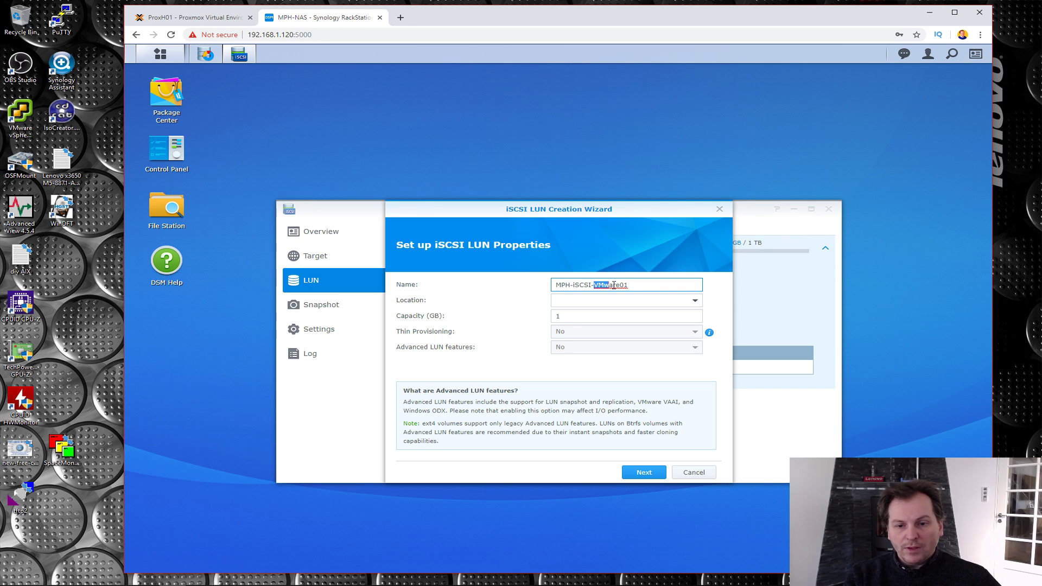
pyautogui.write('Proxmox')
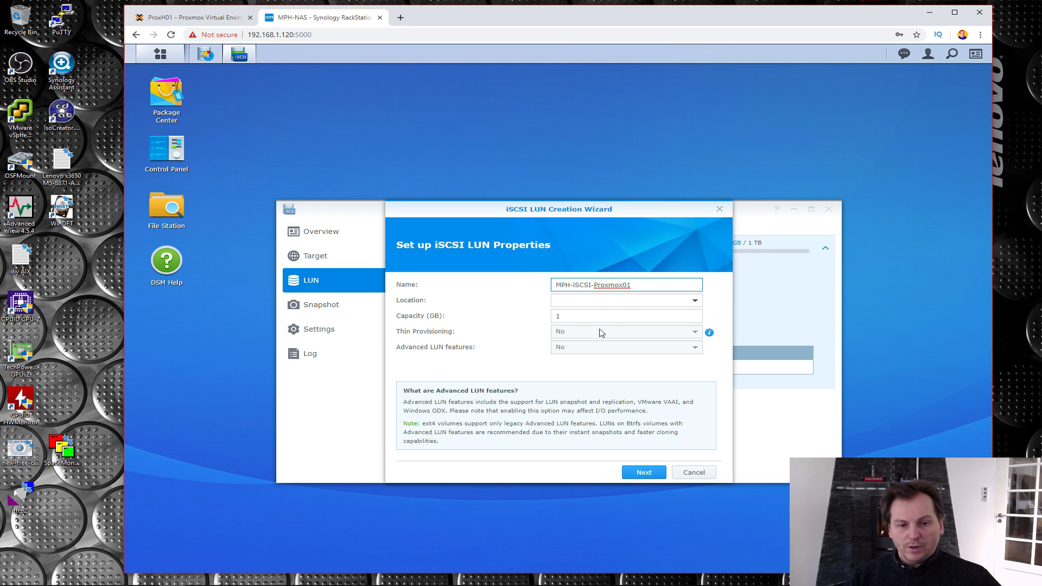
pyautogui.click(696, 302)
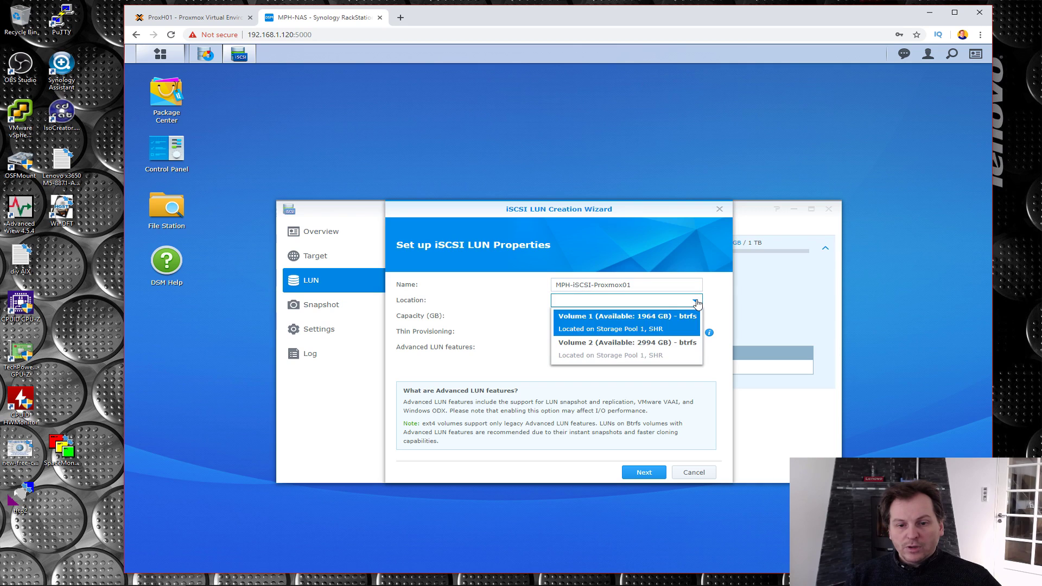
pyautogui.click(576, 323)
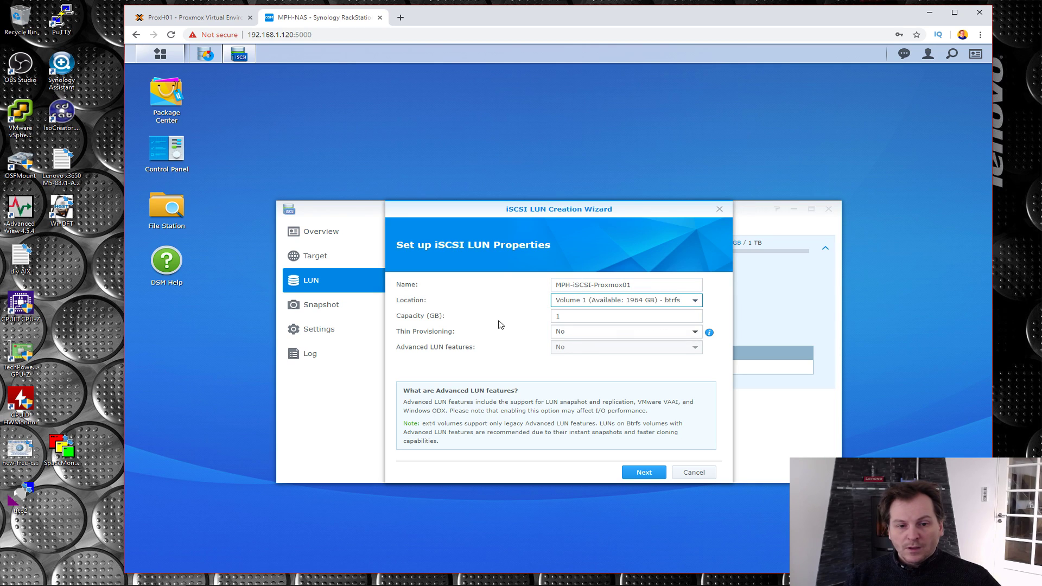
# Set the new LUN's capacity to 1024 GB with thin provisioning and space reclamation, and accept the properties
pyautogui.doubleClick(553, 315)
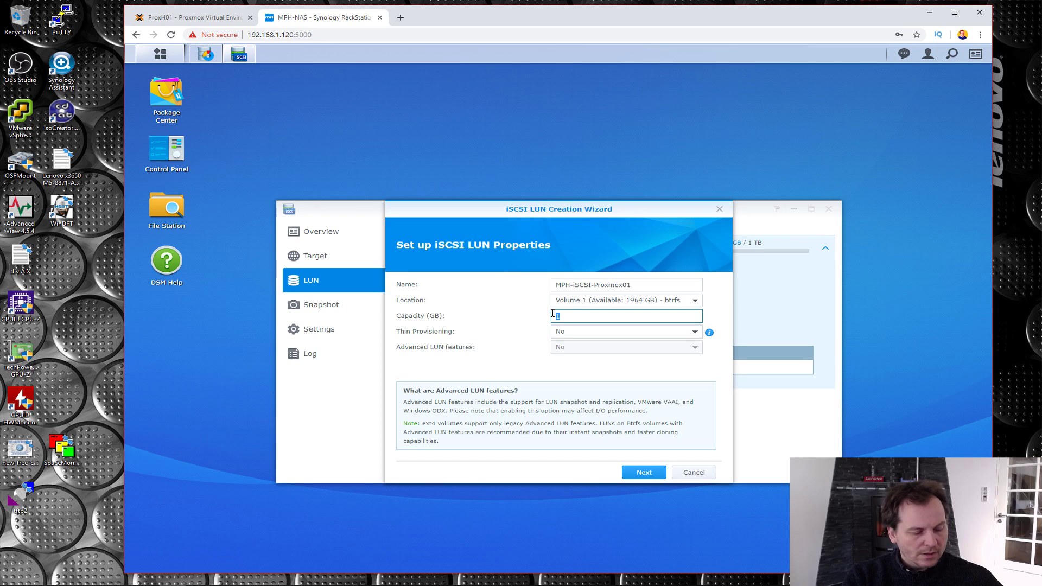
pyautogui.write('1024')
pyautogui.click(594, 335)
pyautogui.click(594, 336)
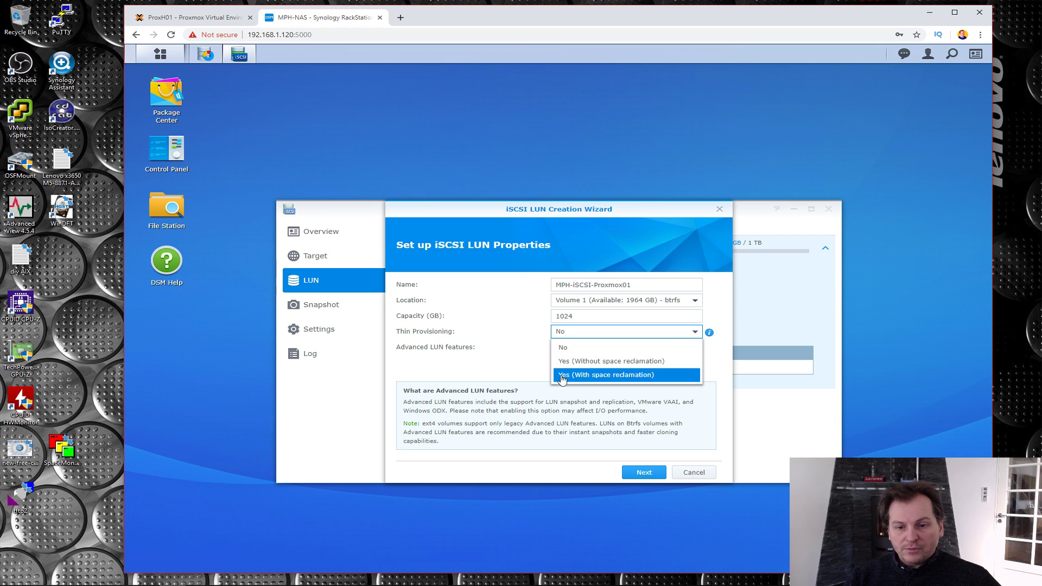
pyautogui.click(611, 376)
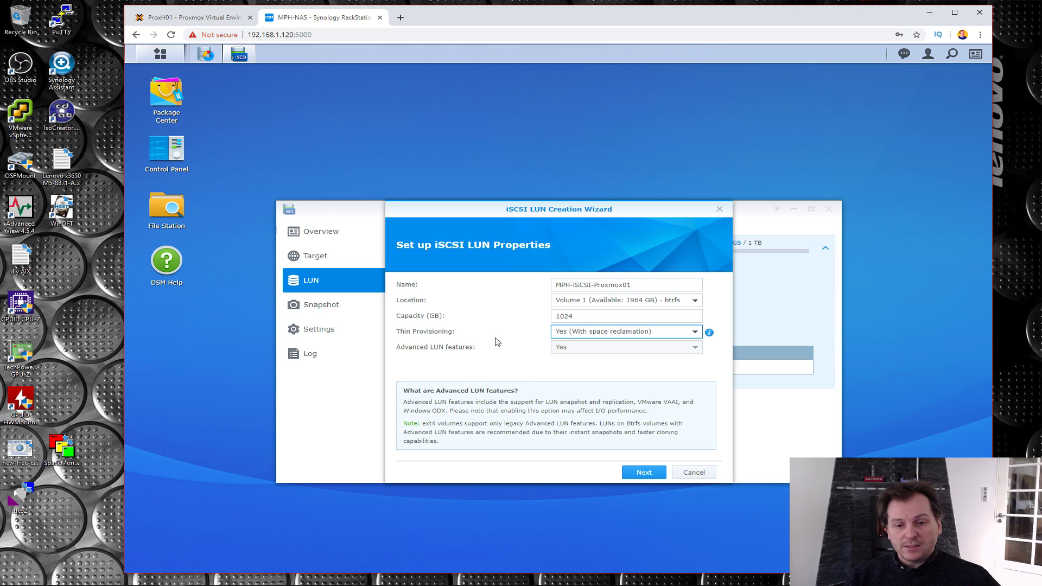
pyautogui.click(636, 474)
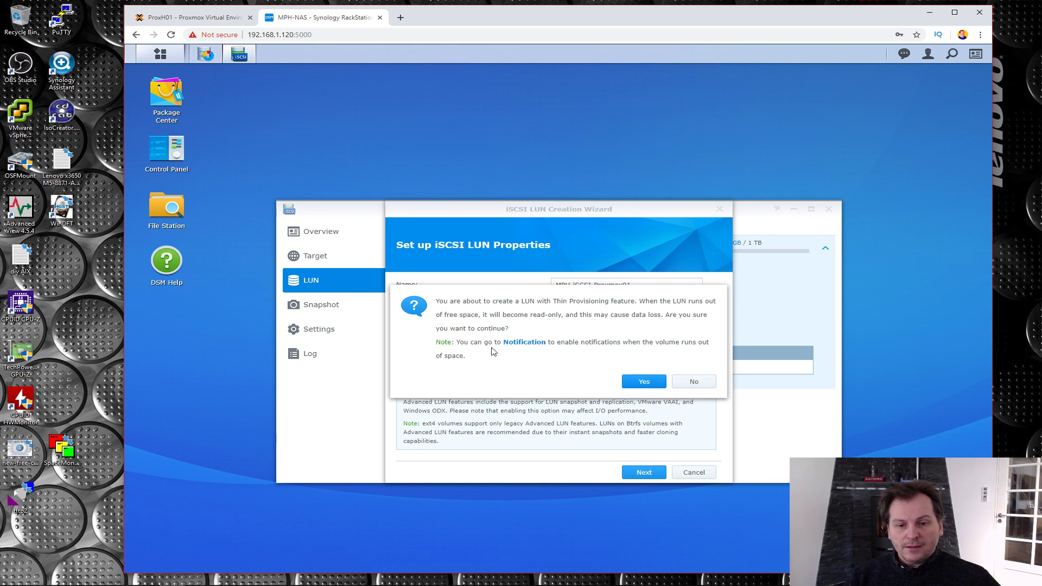
pyautogui.click(645, 384)
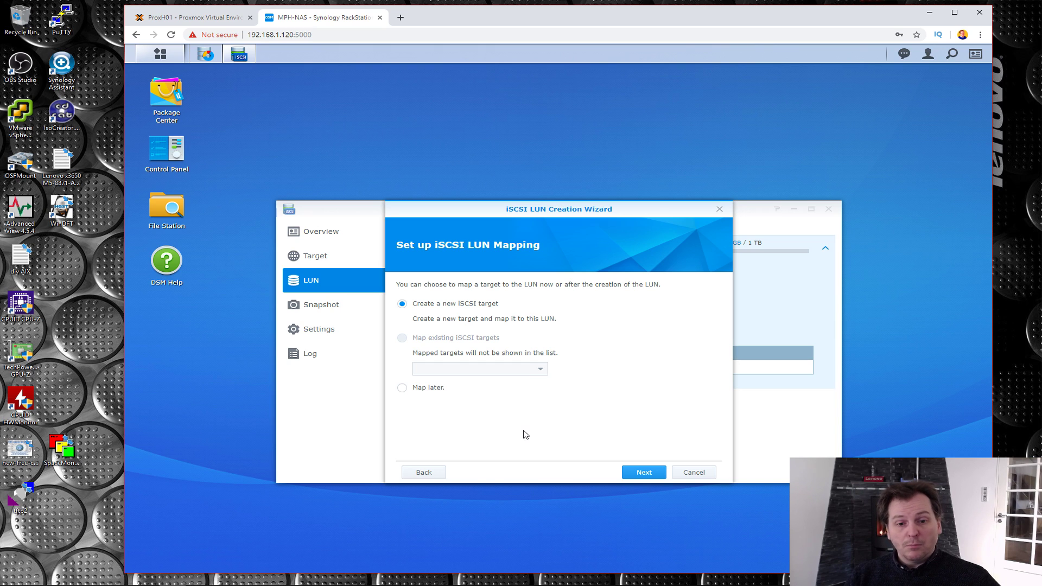
# Map the LUN to a new iSCSI target named MPH-iSCSI-Proxmox01 without CHAP and finish the creation wizard
pyautogui.click(646, 473)
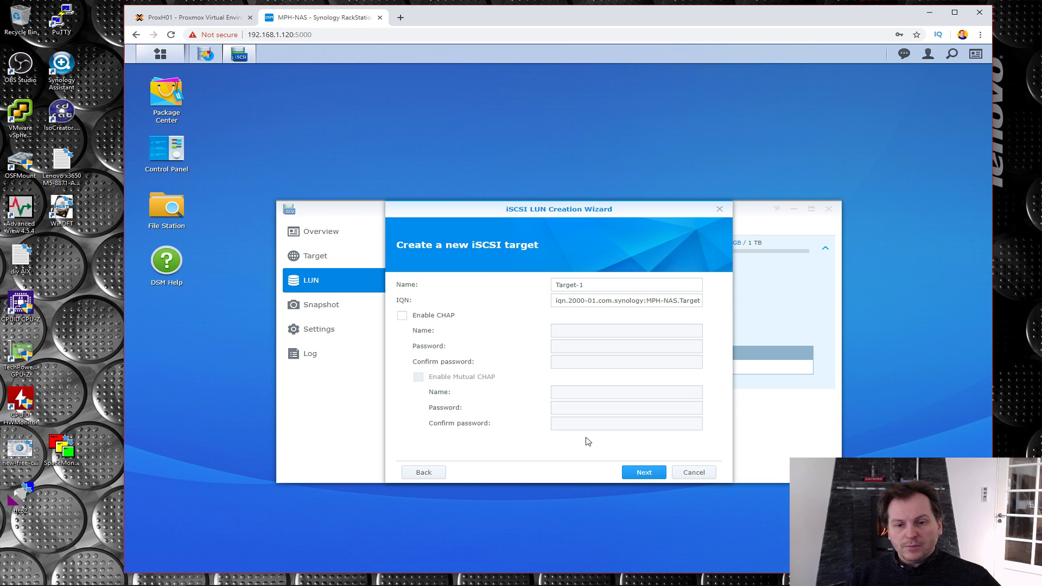
pyautogui.moveTo(592, 284); pyautogui.dragTo(539, 289)
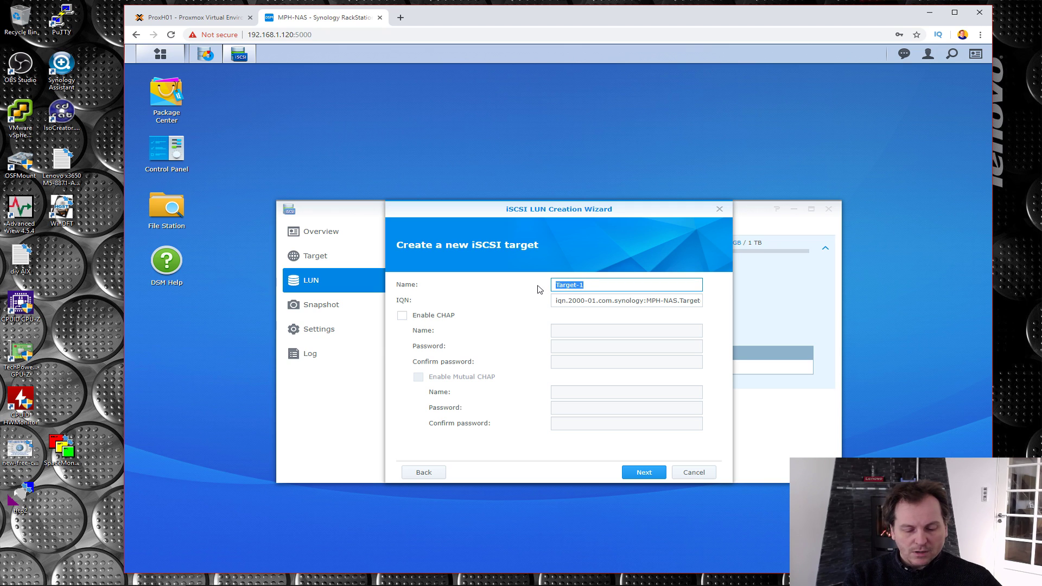
pyautogui.hotkey('ctrl', 'v')
pyautogui.moveTo(595, 286); pyautogui.dragTo(613, 284)
pyautogui.write('Proxmox')
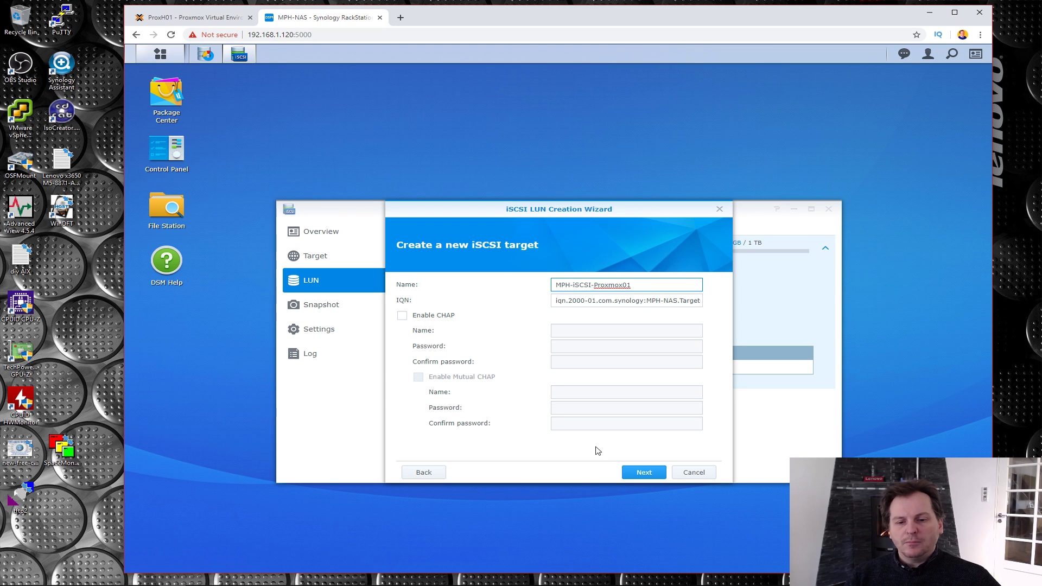
pyautogui.click(644, 473)
pyautogui.click(655, 476)
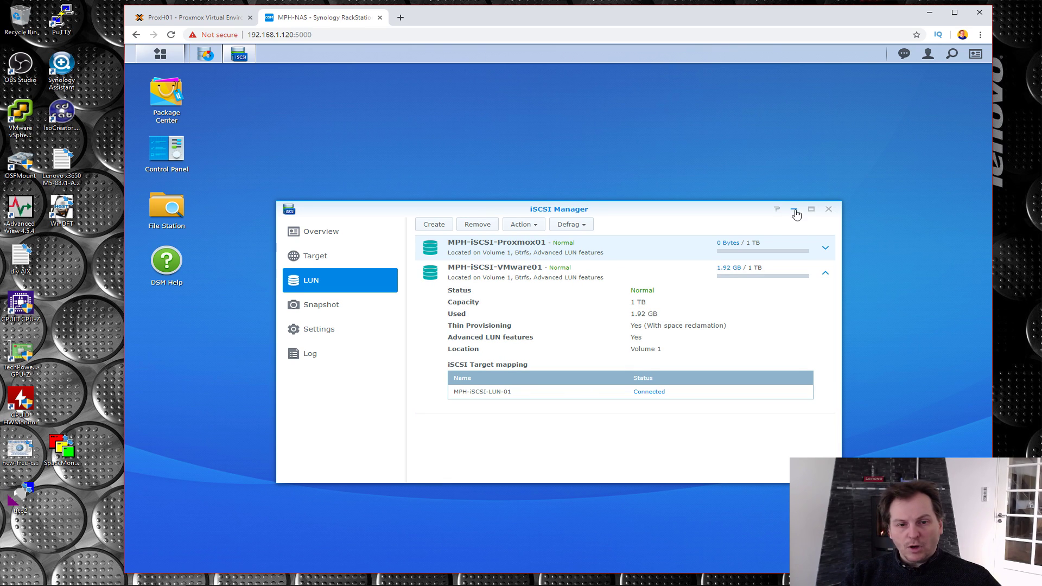
# Switch to Proxmox and view the guests and storages of node ProxH01, widening the Description column
pyautogui.click(209, 20)
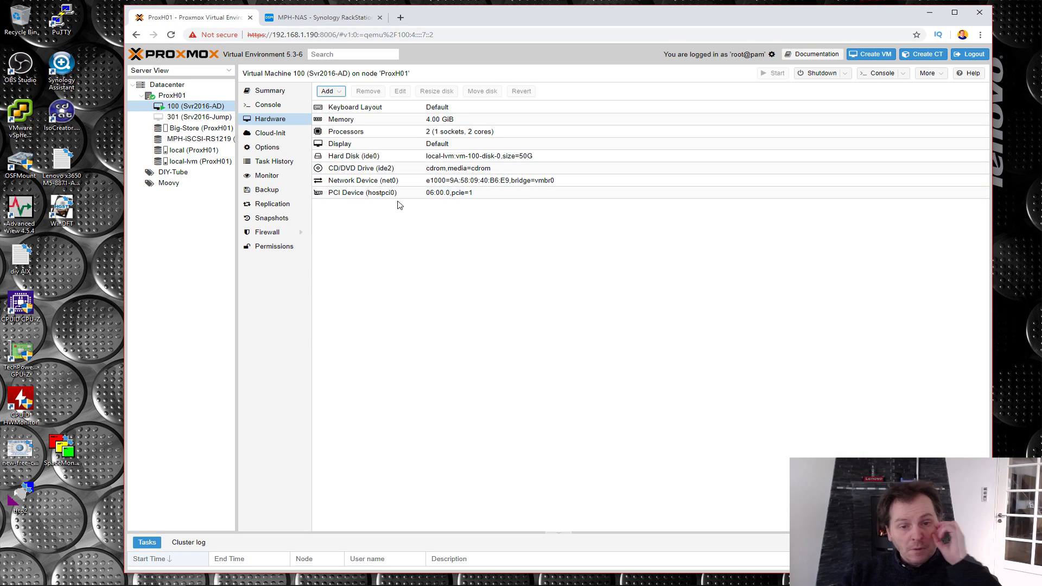
pyautogui.click(172, 96)
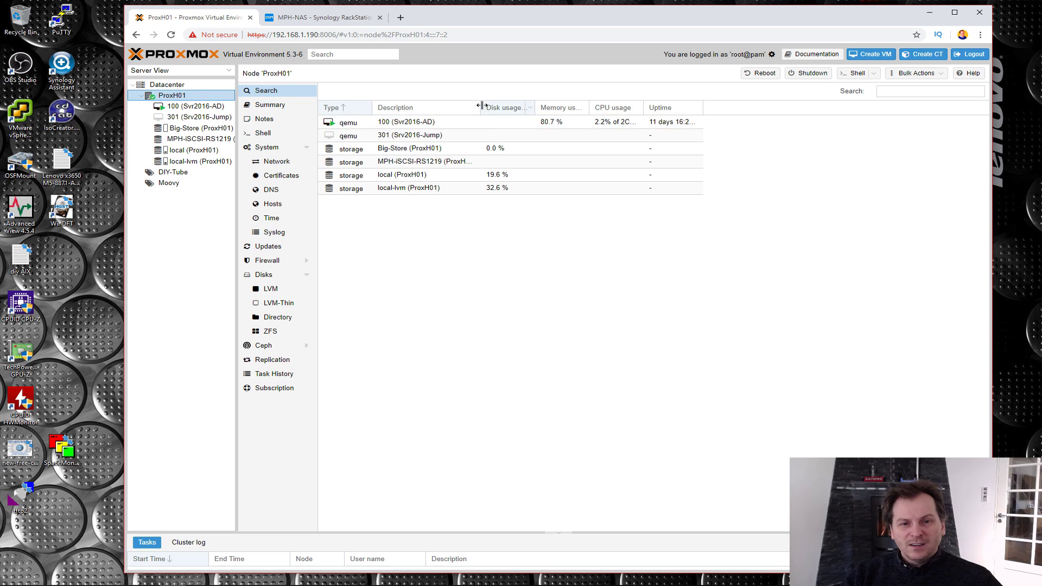
pyautogui.moveTo(481, 108); pyautogui.dragTo(571, 108)
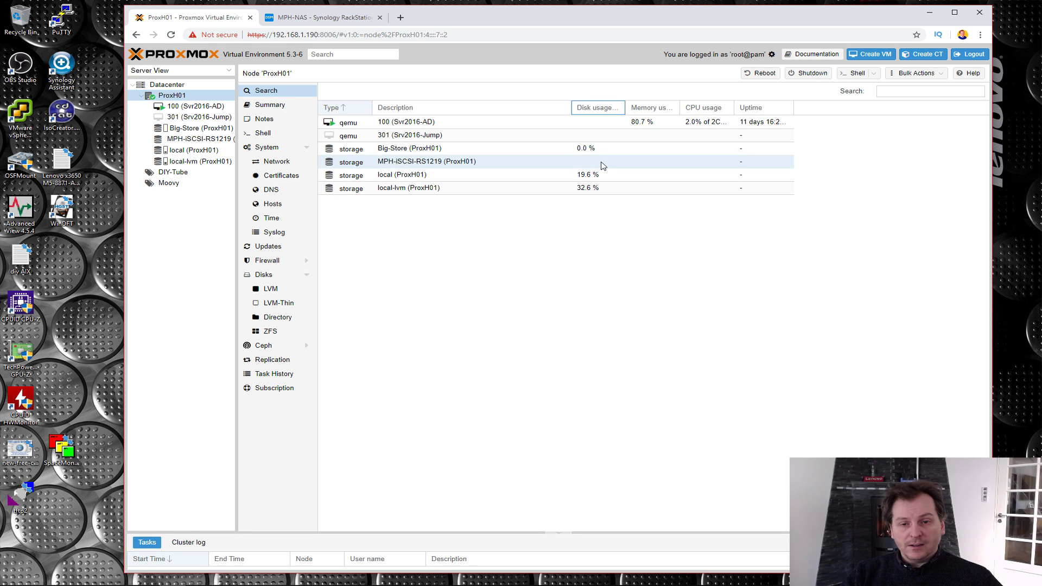
# Try to add an IDE hard disk from the MPH-iSCSI-RS1219 storage to virtual machine 100 (Svr2016-AD), and discard the dialog
pyautogui.click(180, 108)
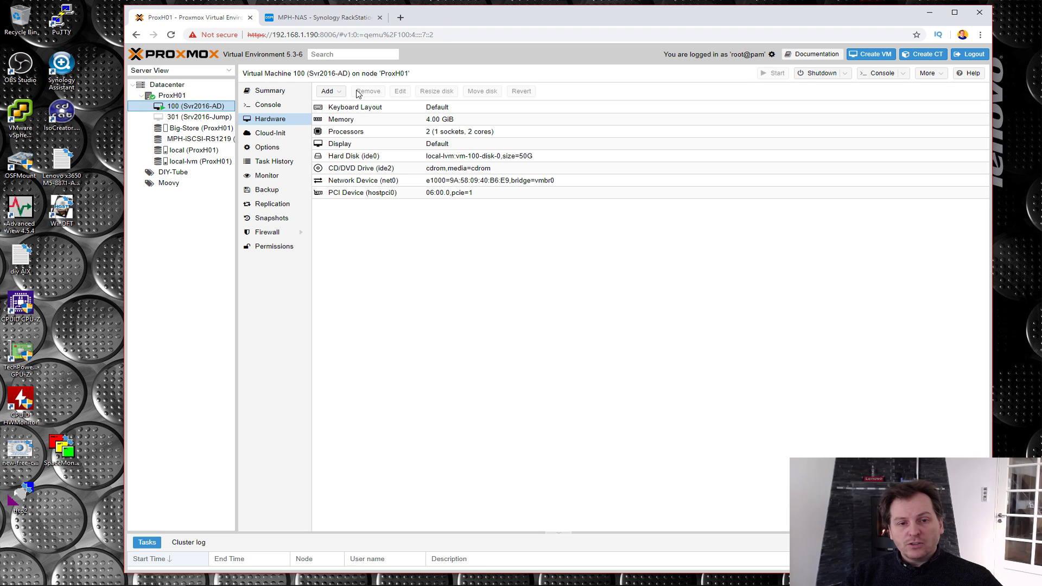
pyautogui.click(327, 91)
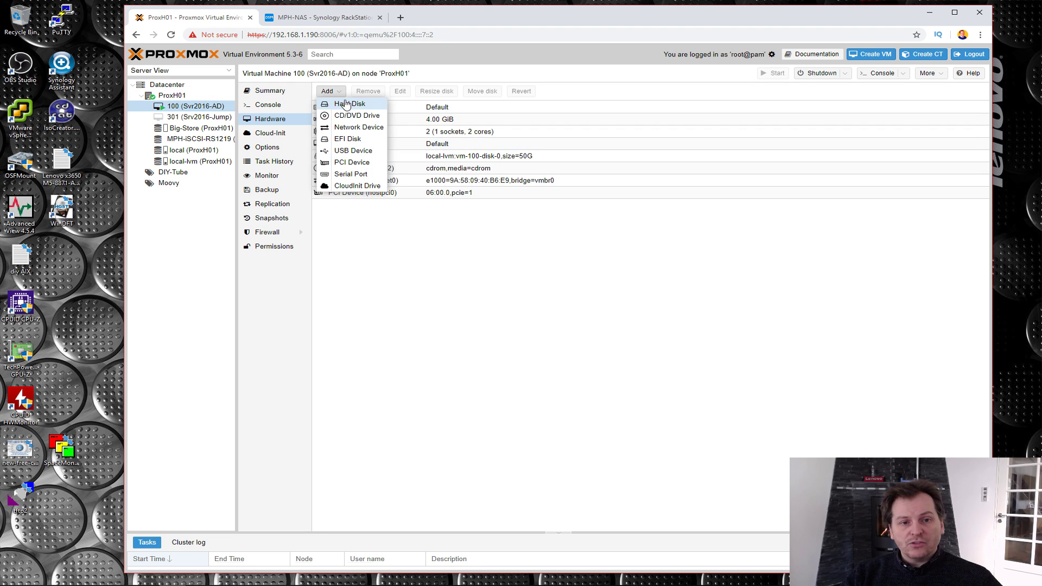
pyautogui.click(346, 103)
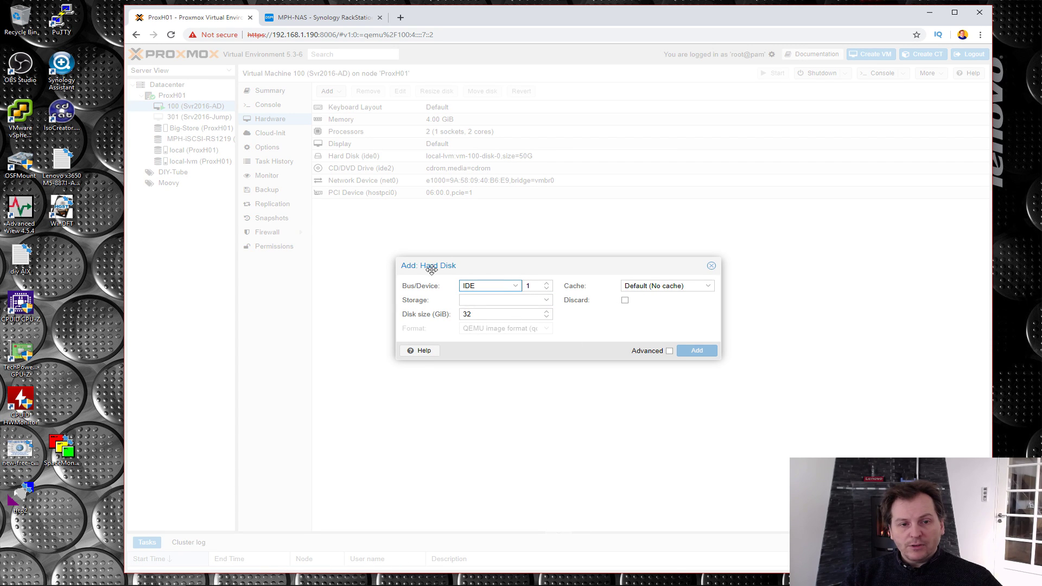
pyautogui.click(544, 304)
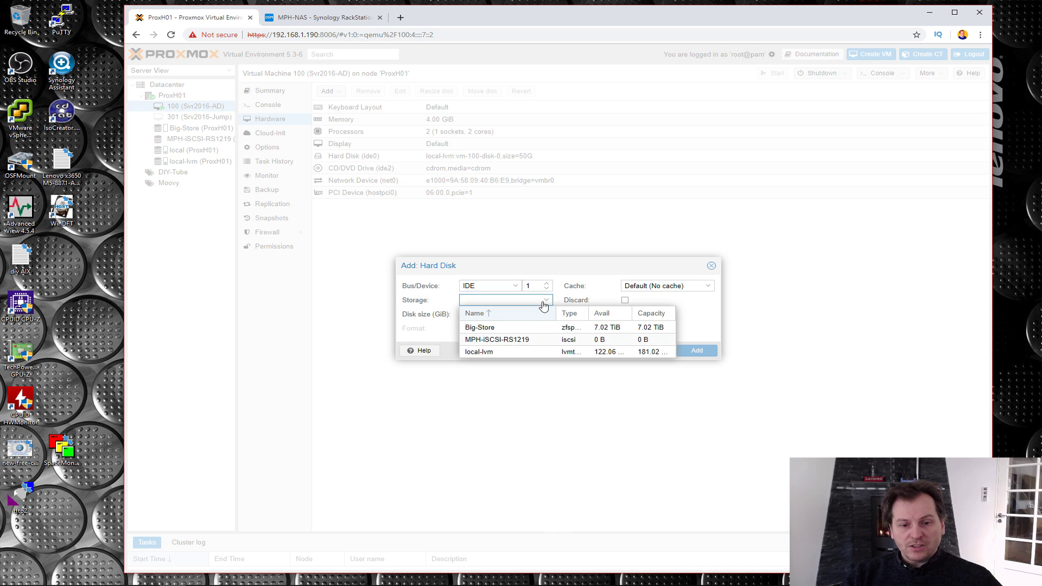
pyautogui.click(483, 339)
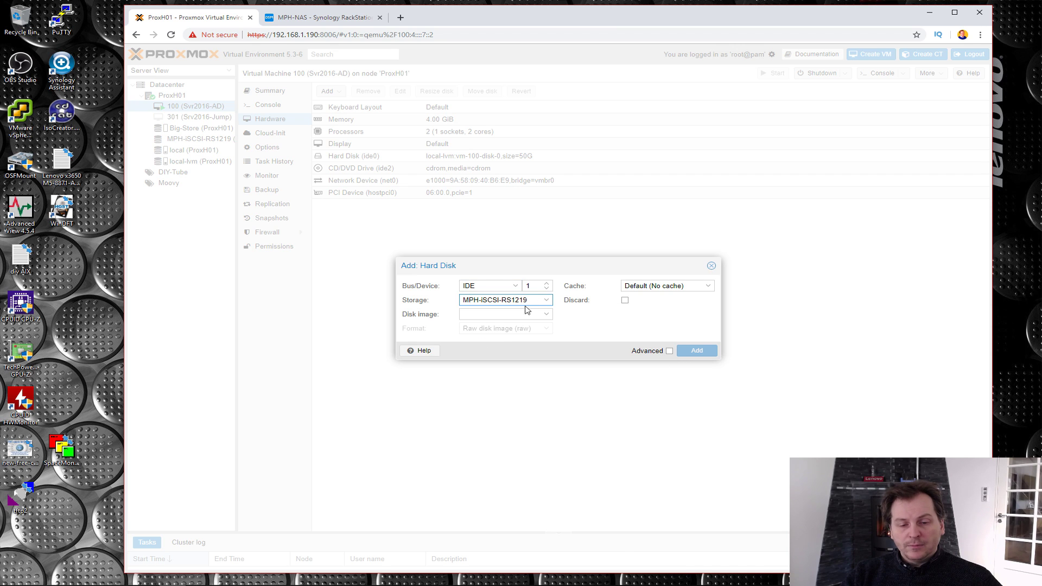
pyautogui.click(546, 301)
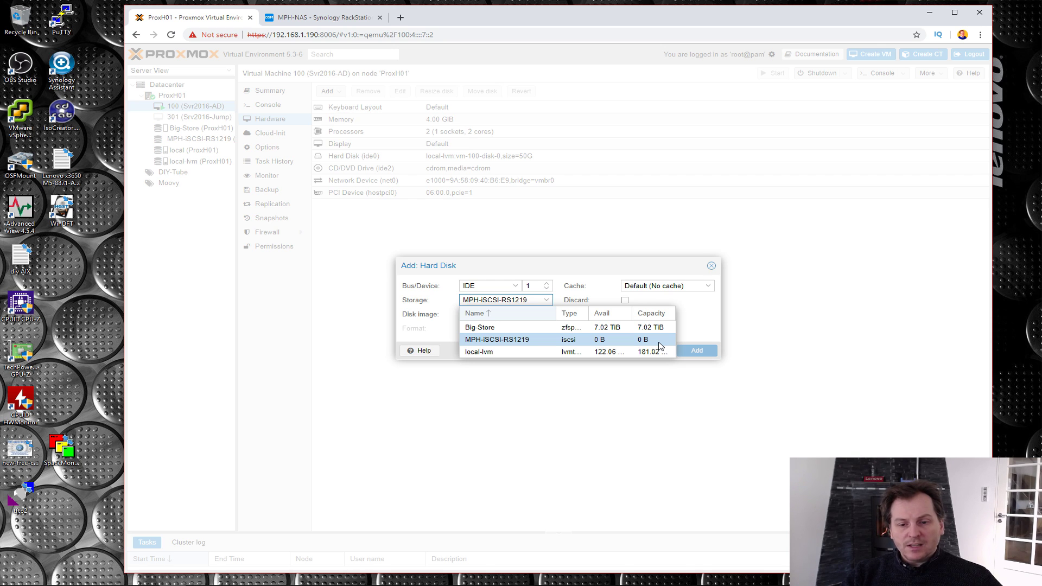
pyautogui.click(571, 428)
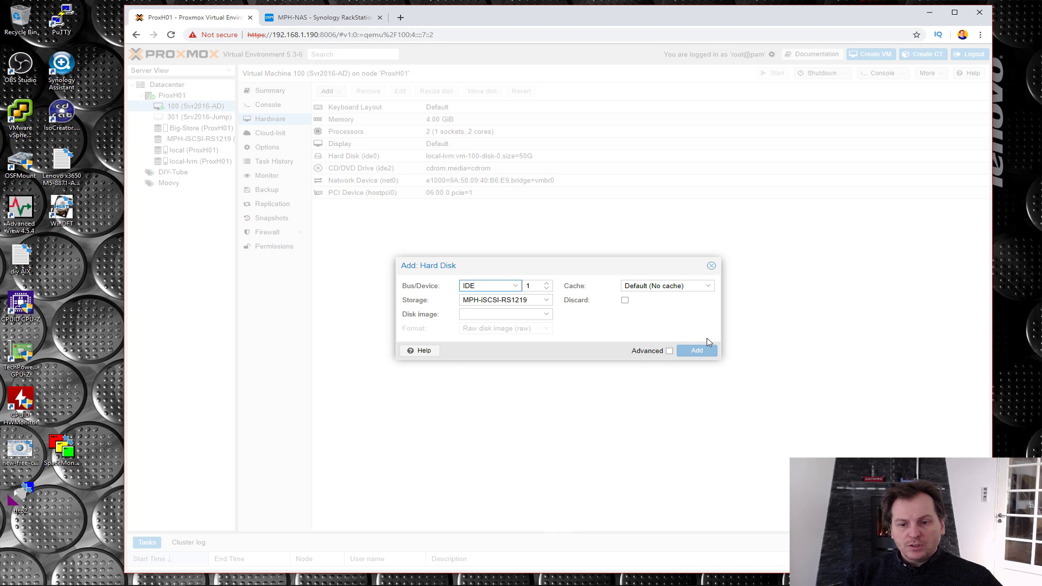
pyautogui.click(711, 266)
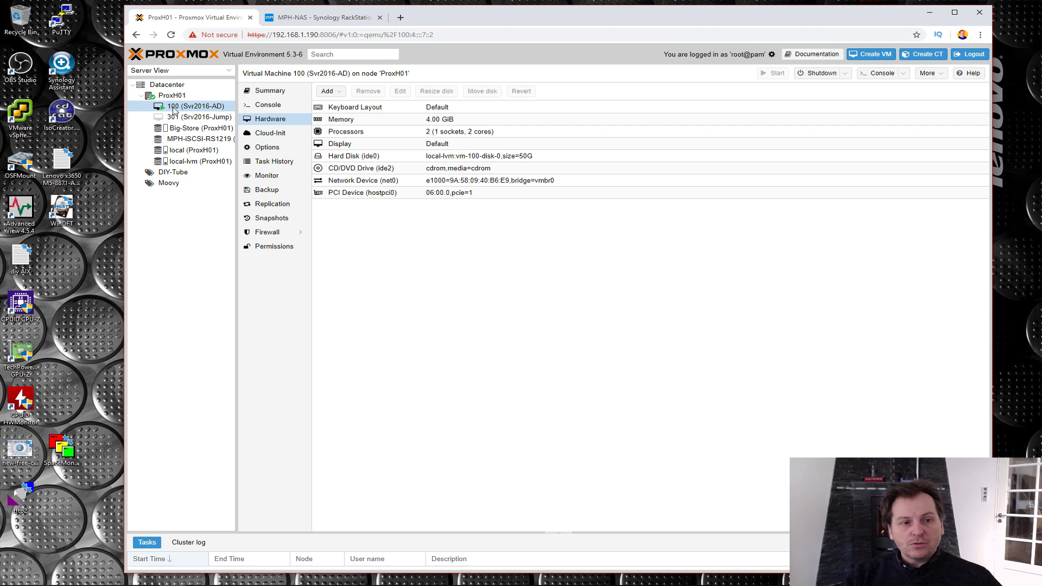
# Remove the MPH-iSCSI-RS1219 storage entry from the Datacenter storage list and confirm the removal
pyautogui.click(166, 85)
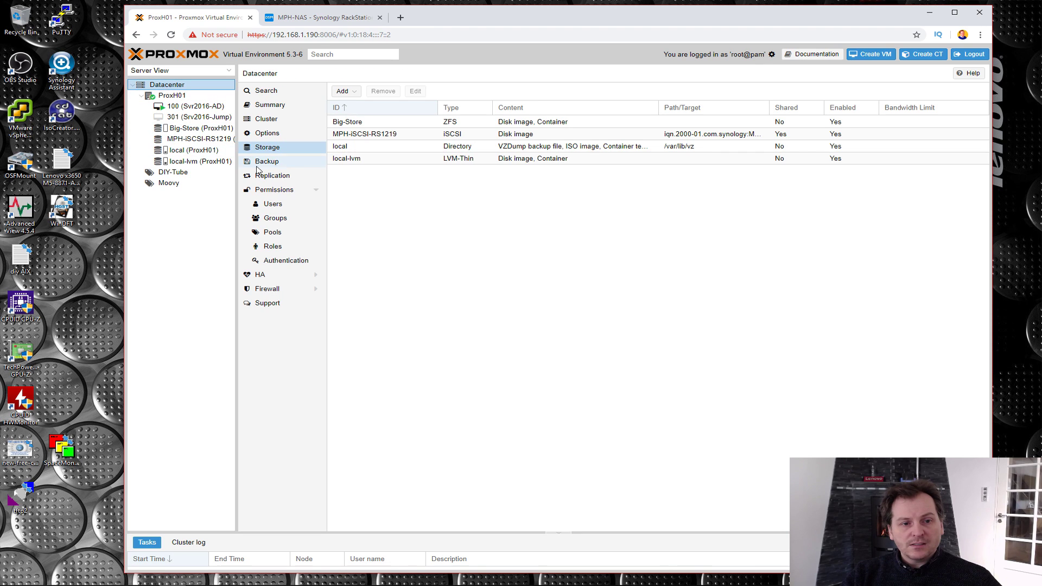
pyautogui.click(373, 137)
pyautogui.rightClick(378, 136)
pyautogui.press('Escape')
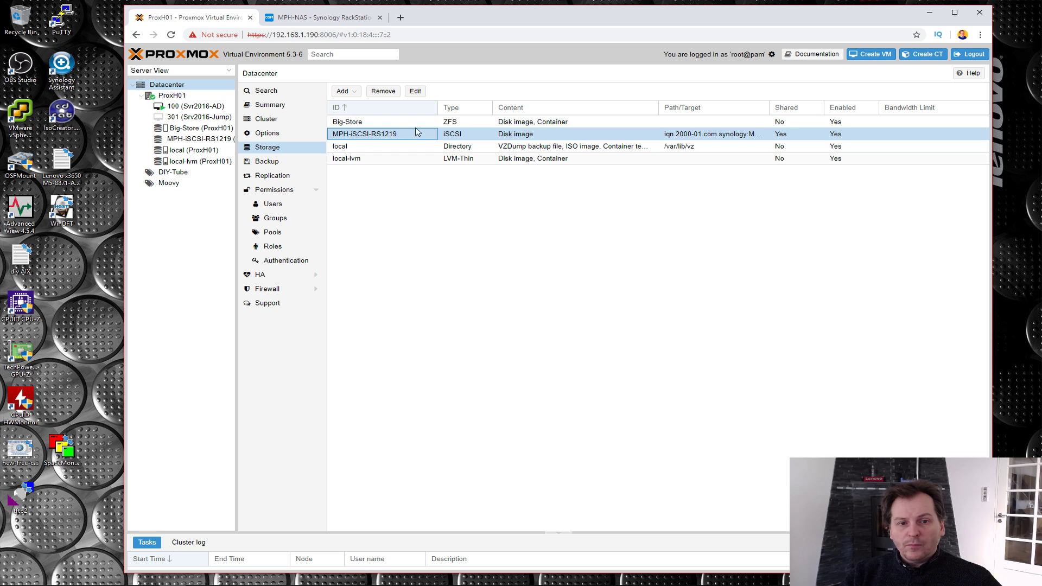
pyautogui.click(384, 93)
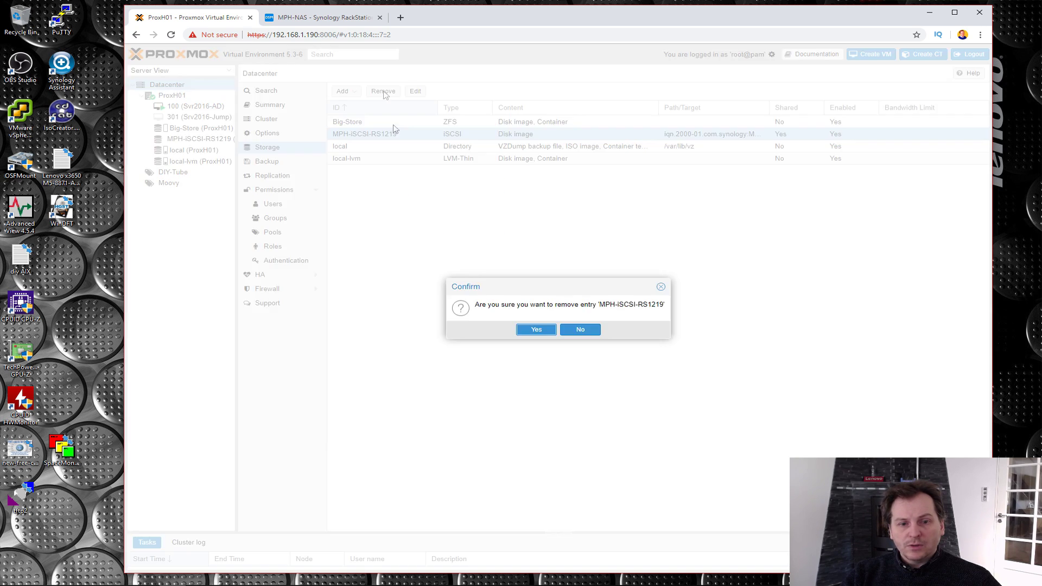
pyautogui.click(537, 331)
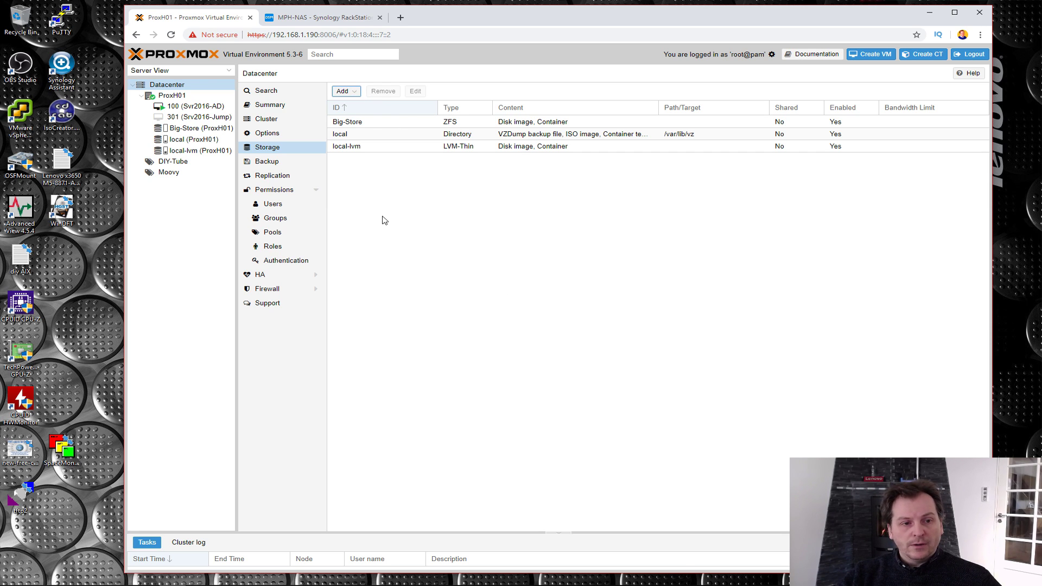
# Start adding a new iSCSI storage at Datacenter level with the ID MPH-iSCSI-Proxmox01
pyautogui.click(164, 88)
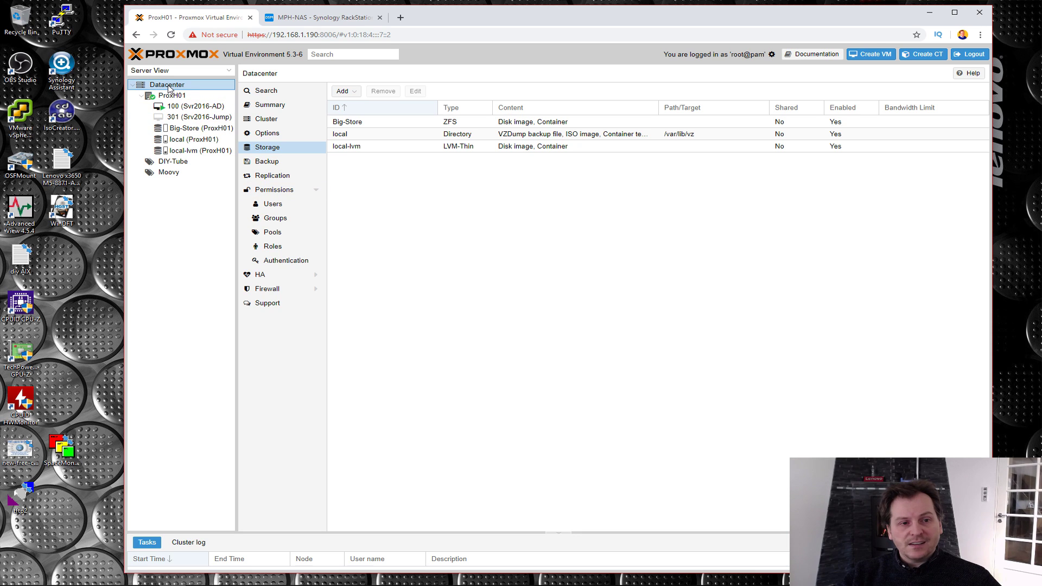
pyautogui.click(342, 93)
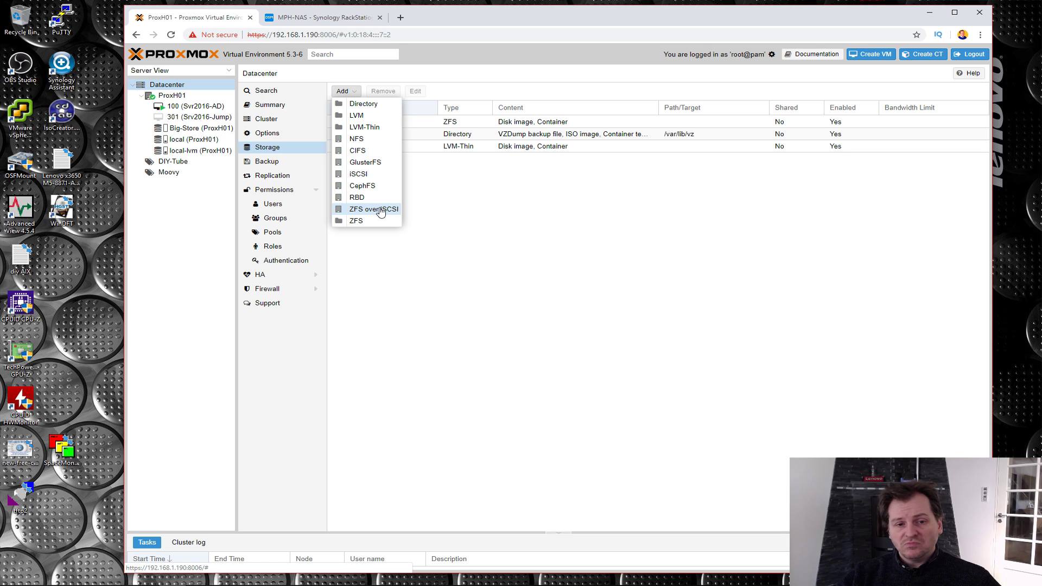
pyautogui.click(358, 174)
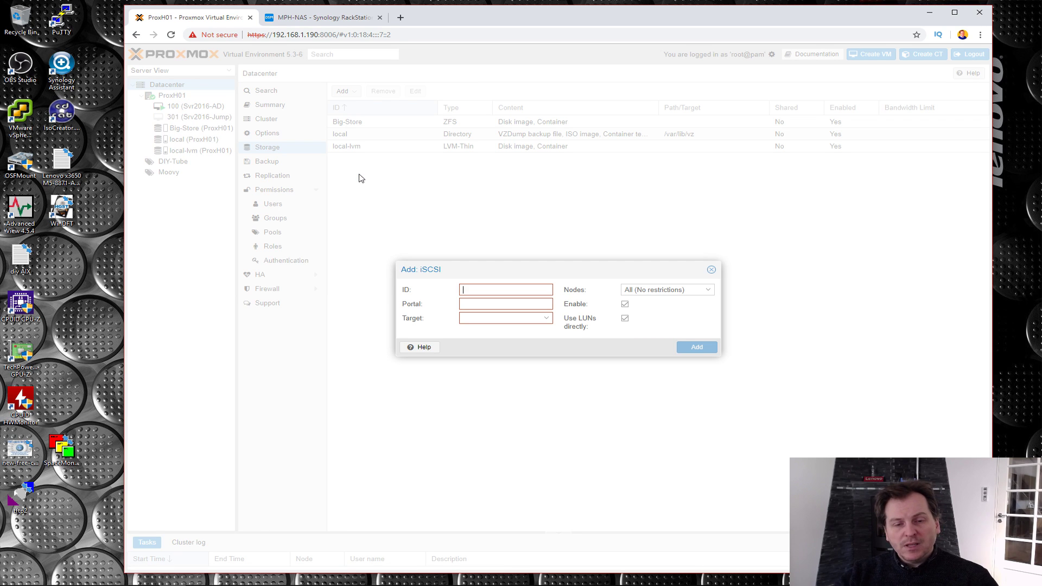
pyautogui.write('MPH-iSCSI-VMware01')
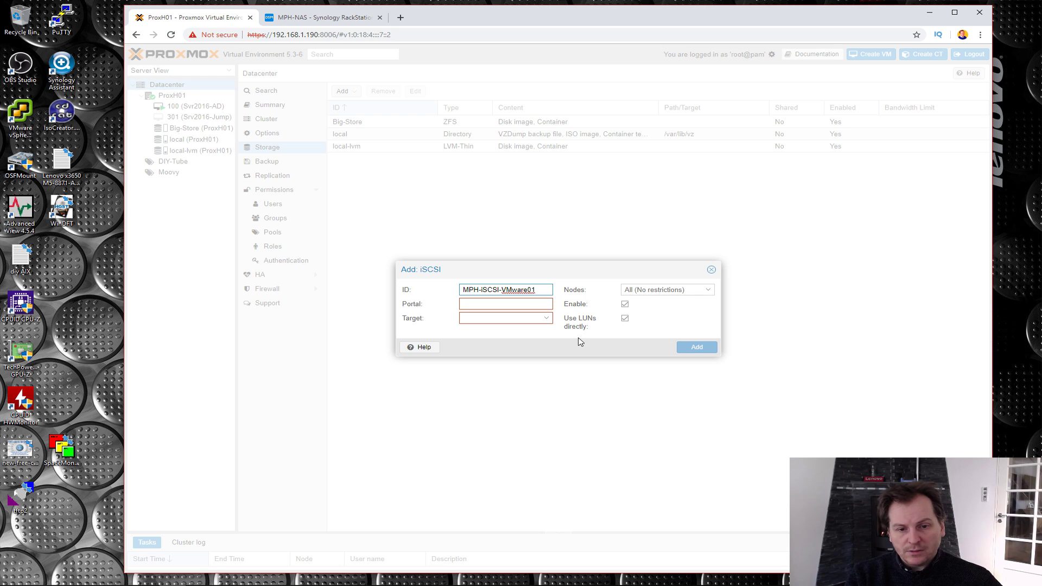
pyautogui.doubleClick(505, 289)
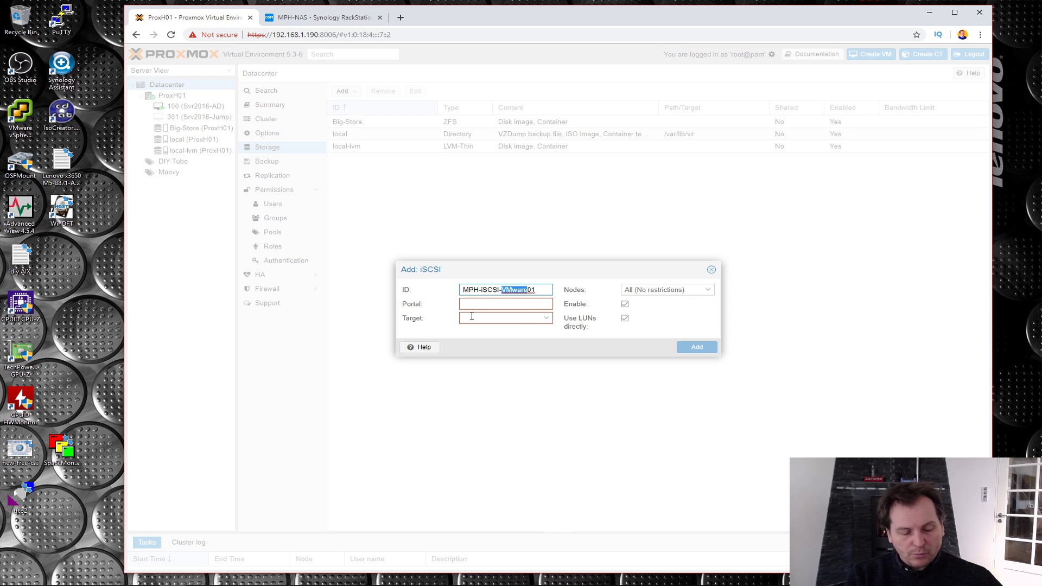
pyautogui.write('Proxmox01')
pyautogui.press('Tab')
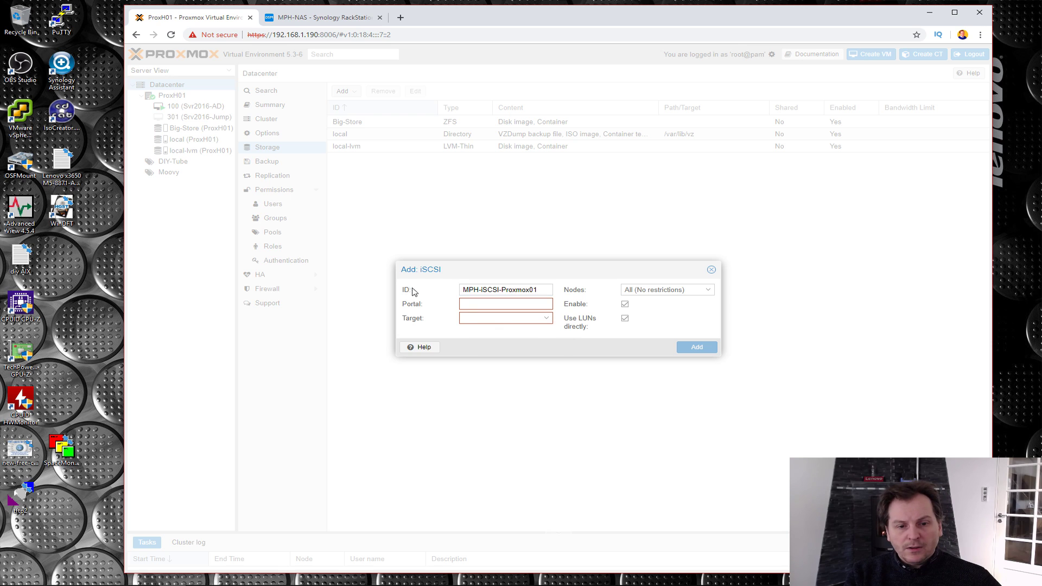
# Set the iSCSI storage's portal to 192.168.1.121 and list the targets available on it
pyautogui.moveTo(537, 289); pyautogui.dragTo(460, 293)
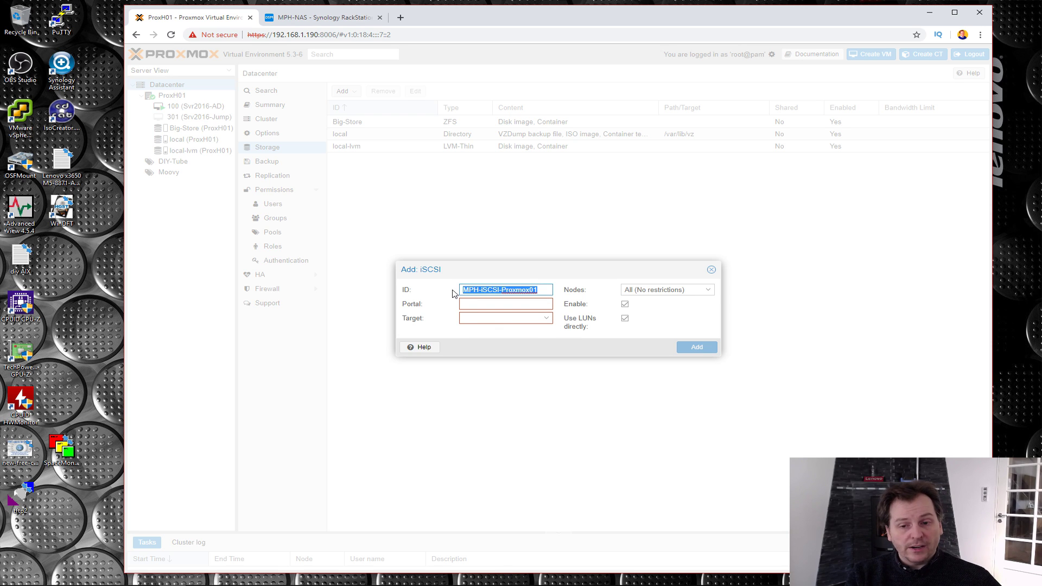
pyautogui.click(483, 304)
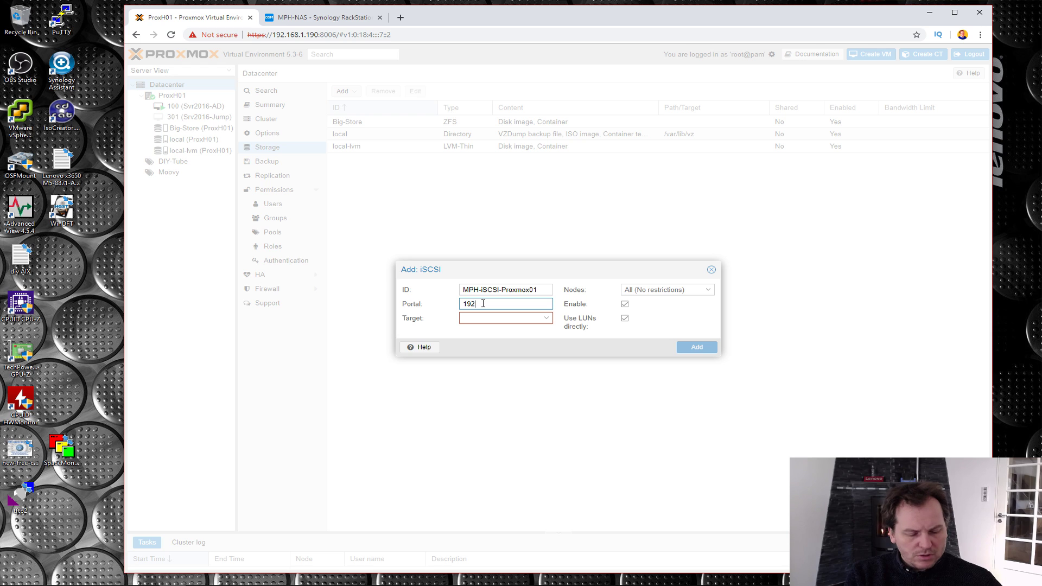
pyautogui.write('192.168.1.121')
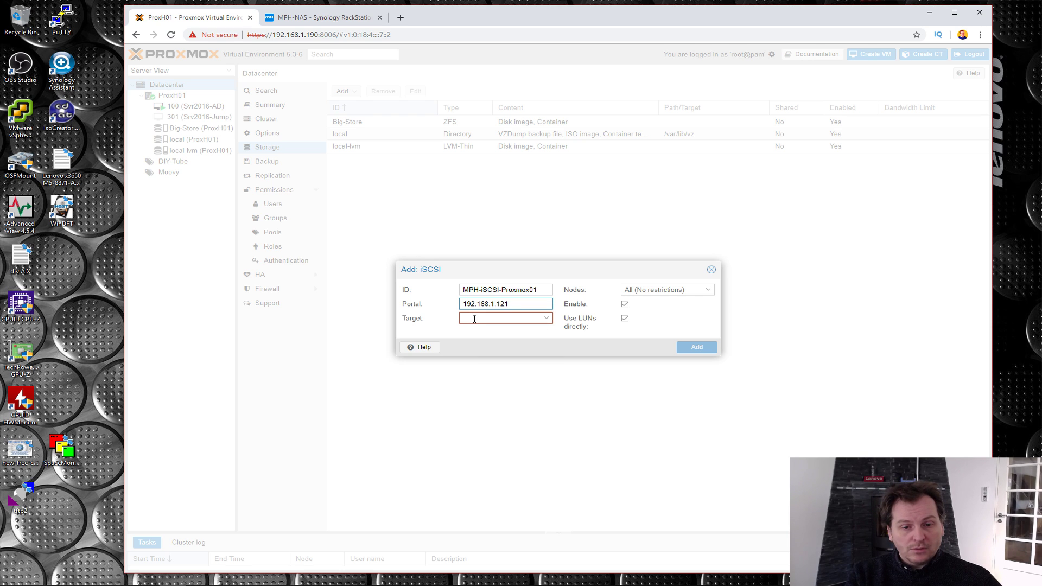
pyautogui.click(524, 319)
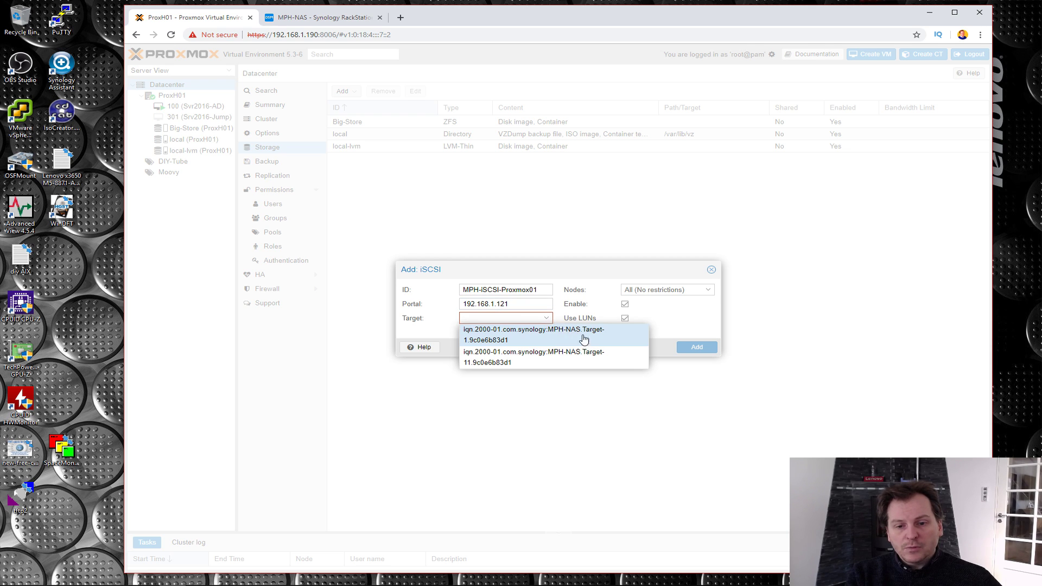
pyautogui.click(608, 284)
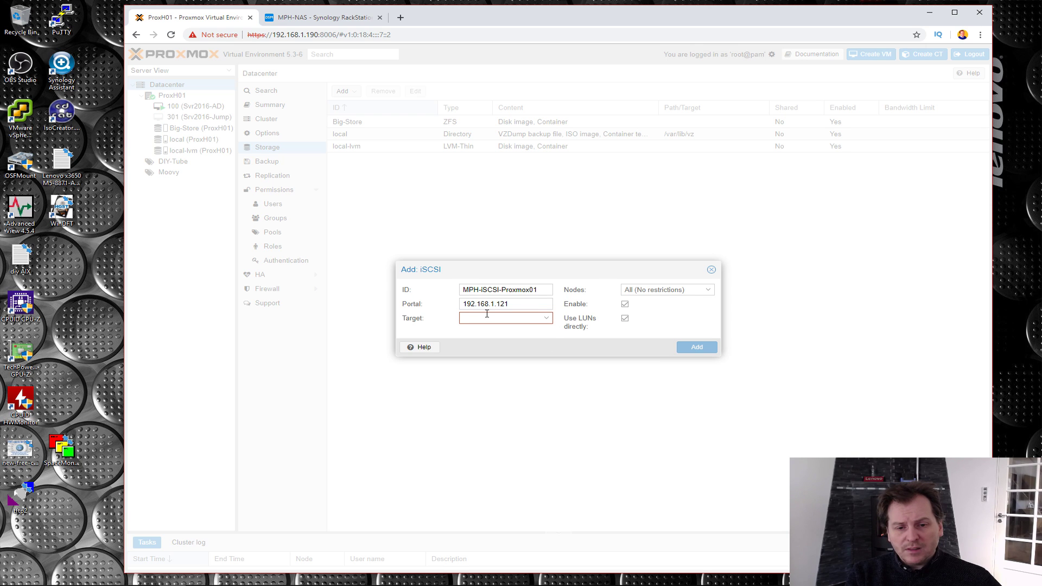
pyautogui.moveTo(540, 290); pyautogui.dragTo(455, 292)
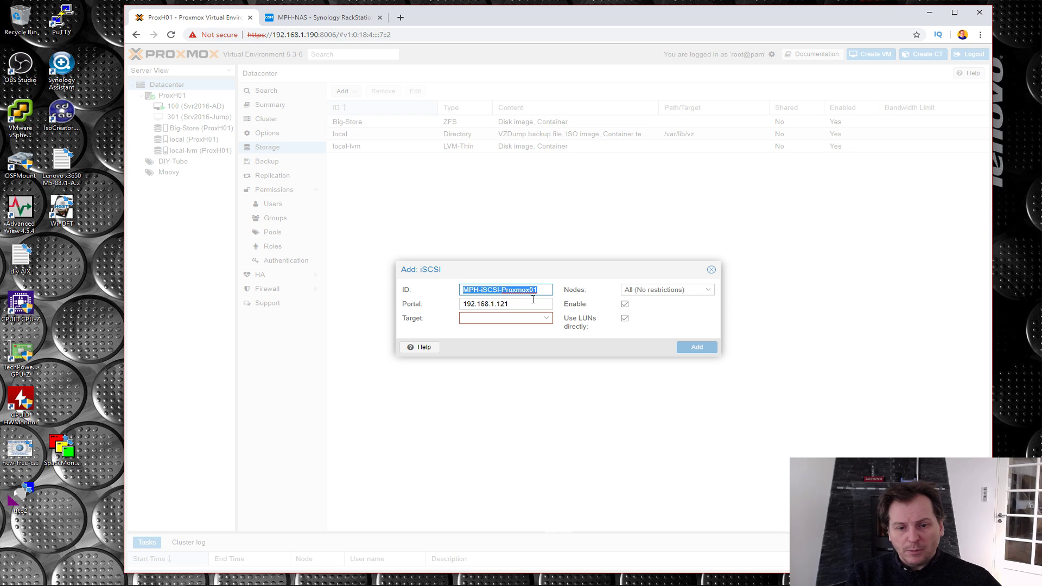
pyautogui.moveTo(514, 303); pyautogui.dragTo(463, 305)
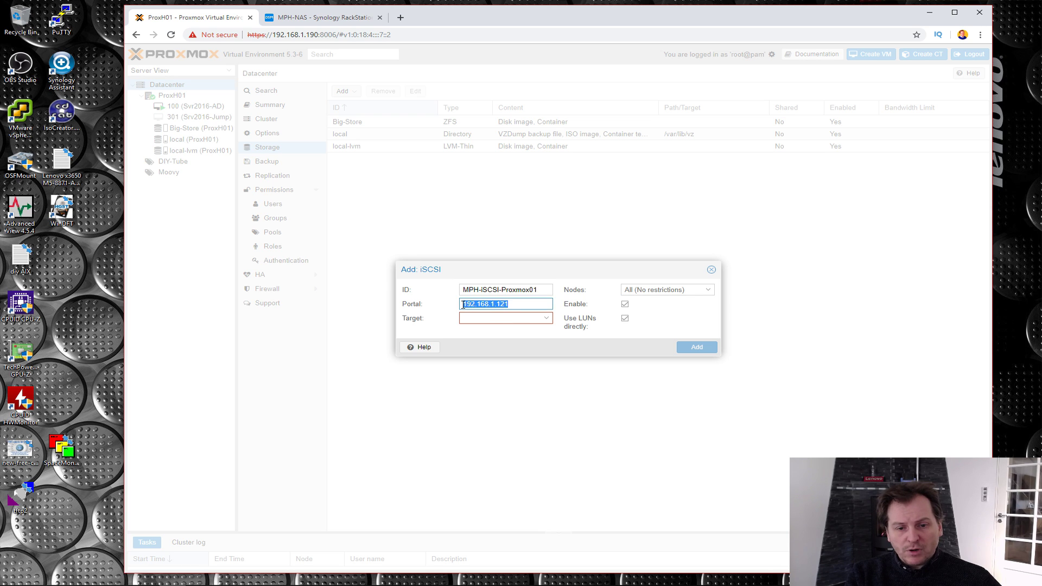
pyautogui.click(547, 318)
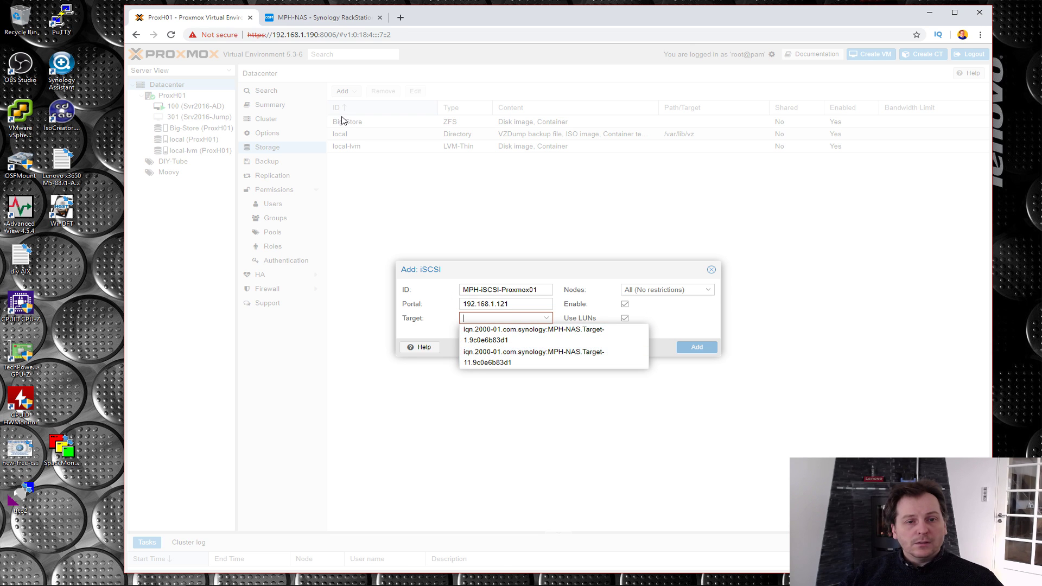
# Switch to the Synology NAS and check the details of target MPH-iSCSI-Proxmox01 in iSCSI Manager
pyautogui.click(312, 20)
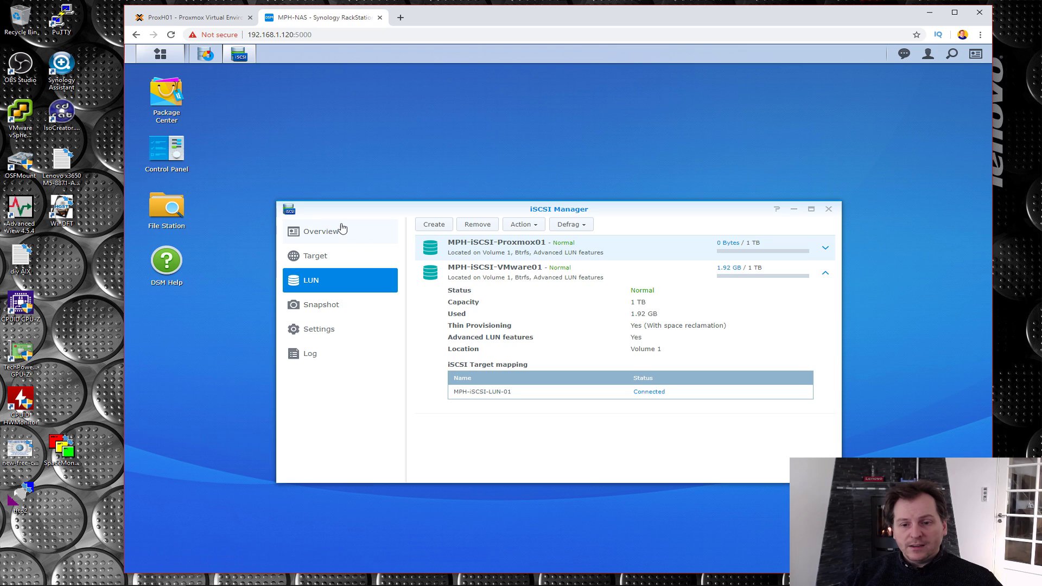
pyautogui.click(308, 259)
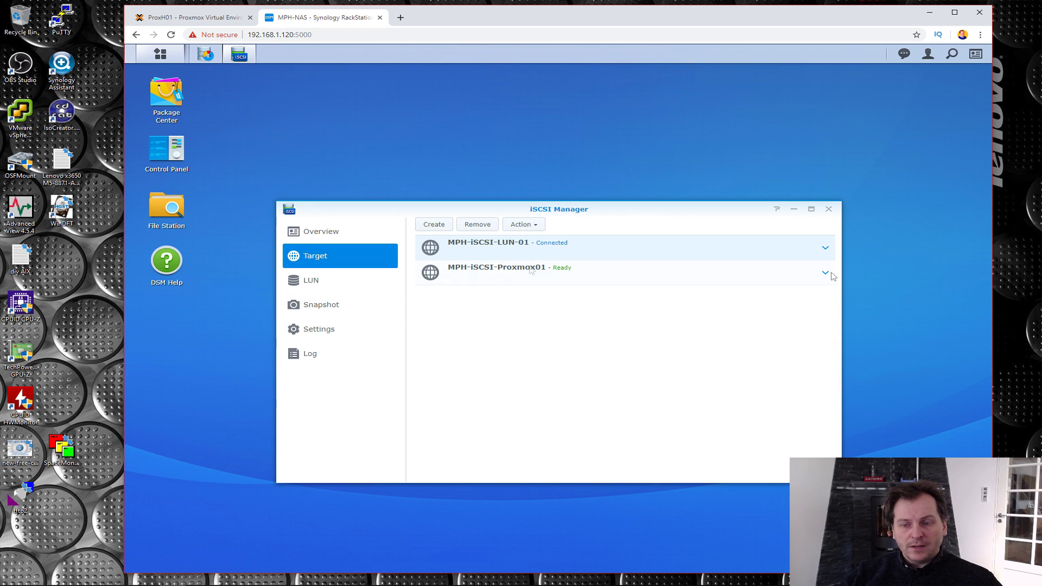
pyautogui.click(815, 277)
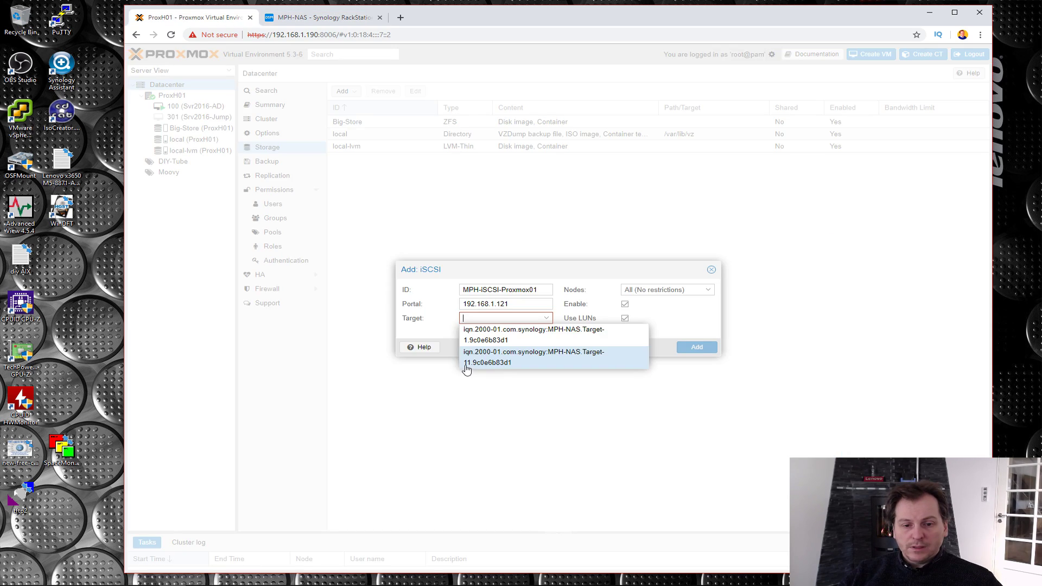
# Back in Proxmox, try to add the storage with target iqn.2000-01.com.synology:MPH-NAS.Target-11.9c0e6b83d1 for all nodes, discard the dialog and reload the page
pyautogui.click(498, 360)
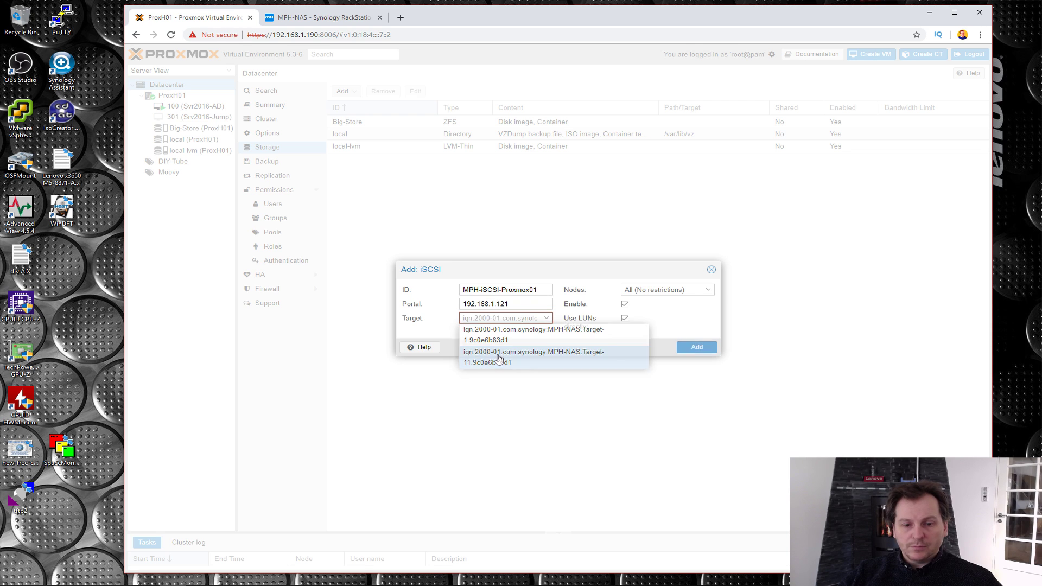
pyautogui.click(708, 291)
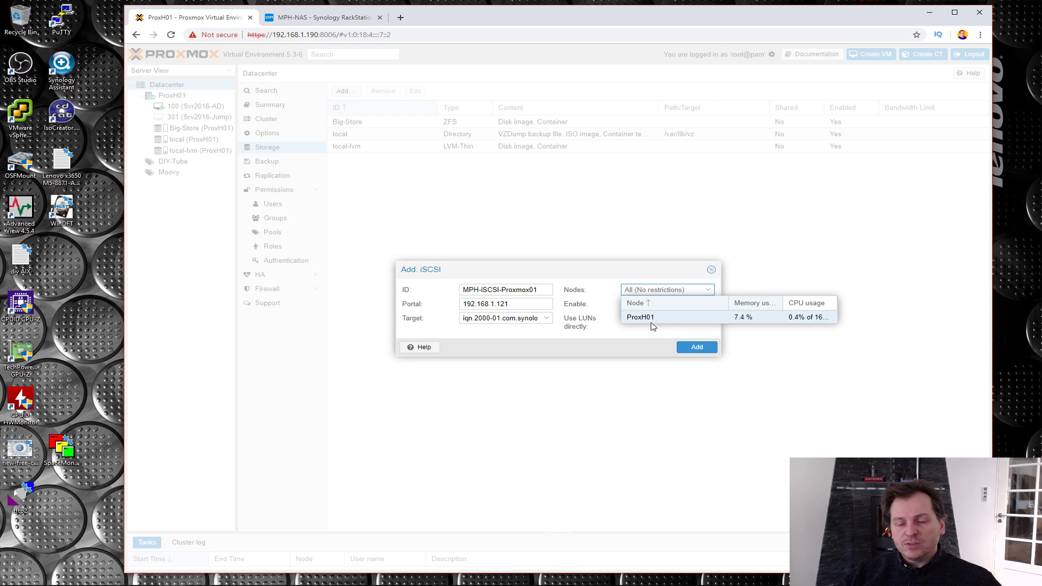
pyautogui.click(605, 286)
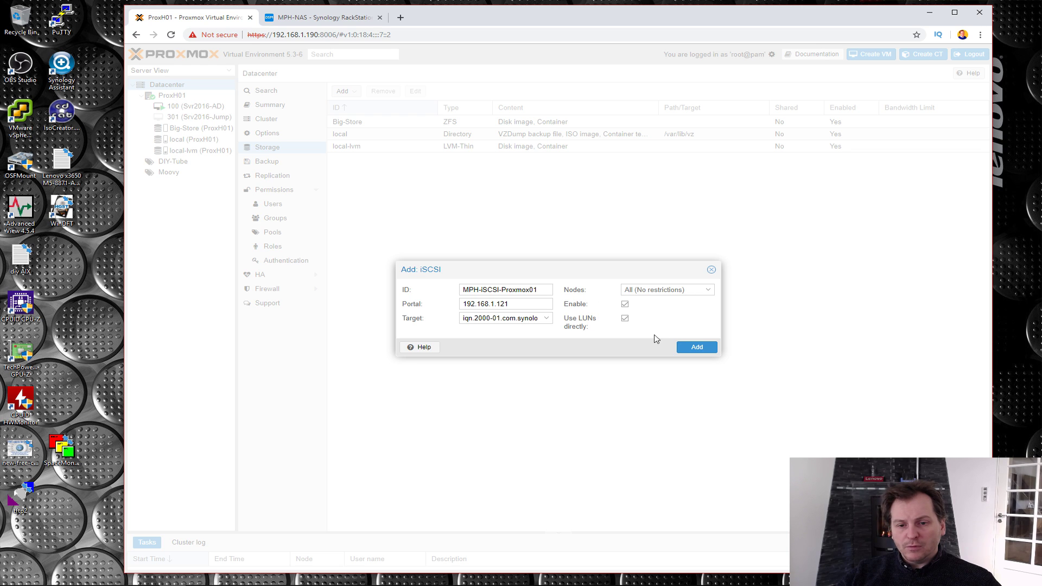
pyautogui.click(698, 348)
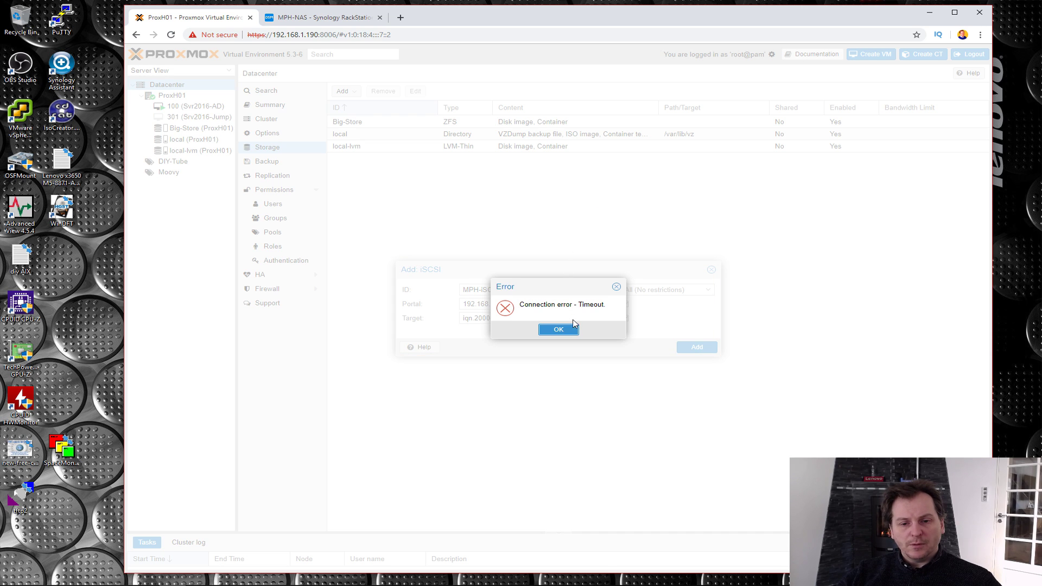
pyautogui.click(559, 329)
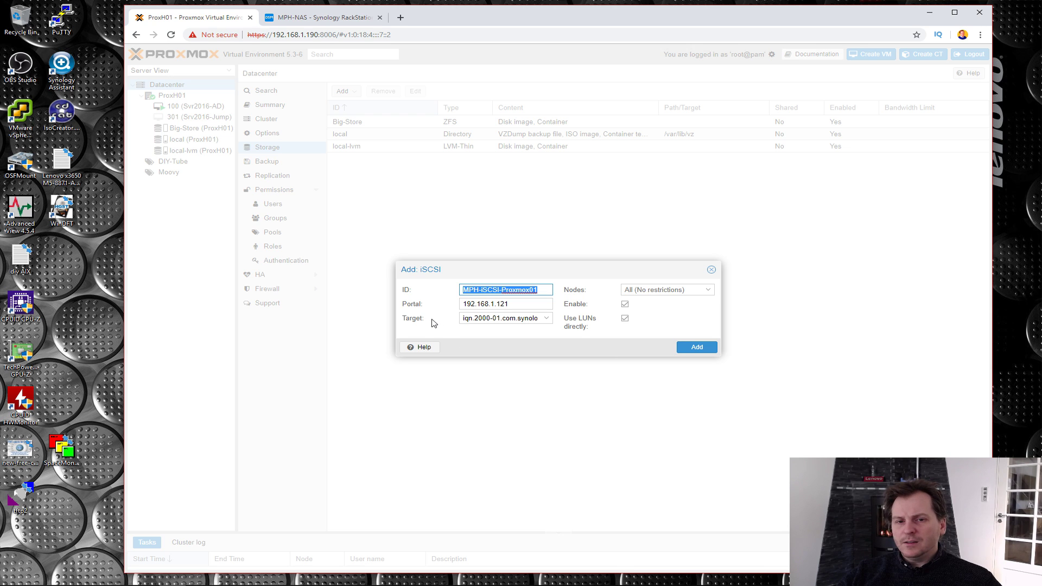
pyautogui.click(710, 269)
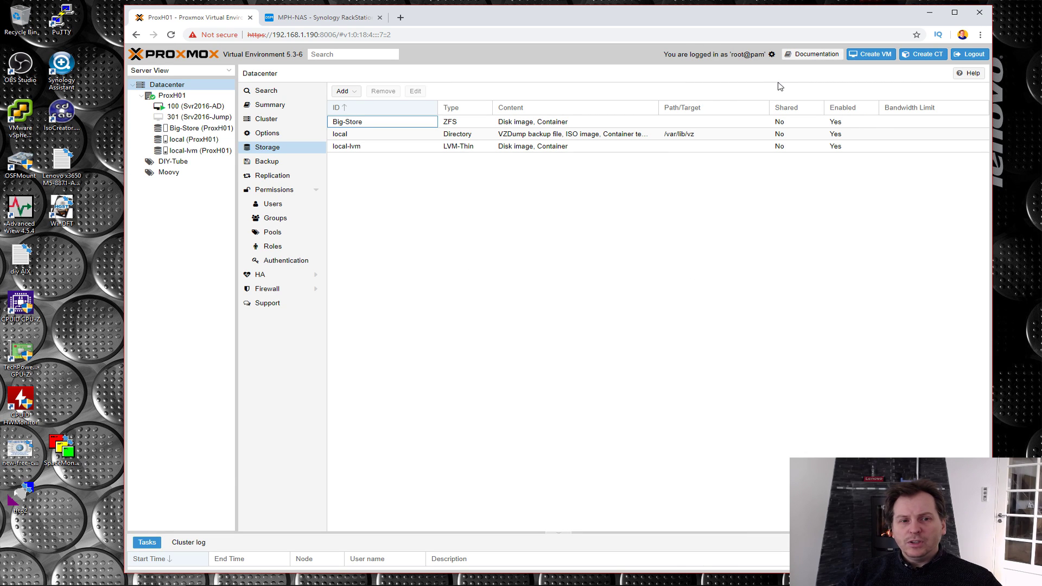
pyautogui.press('F5')
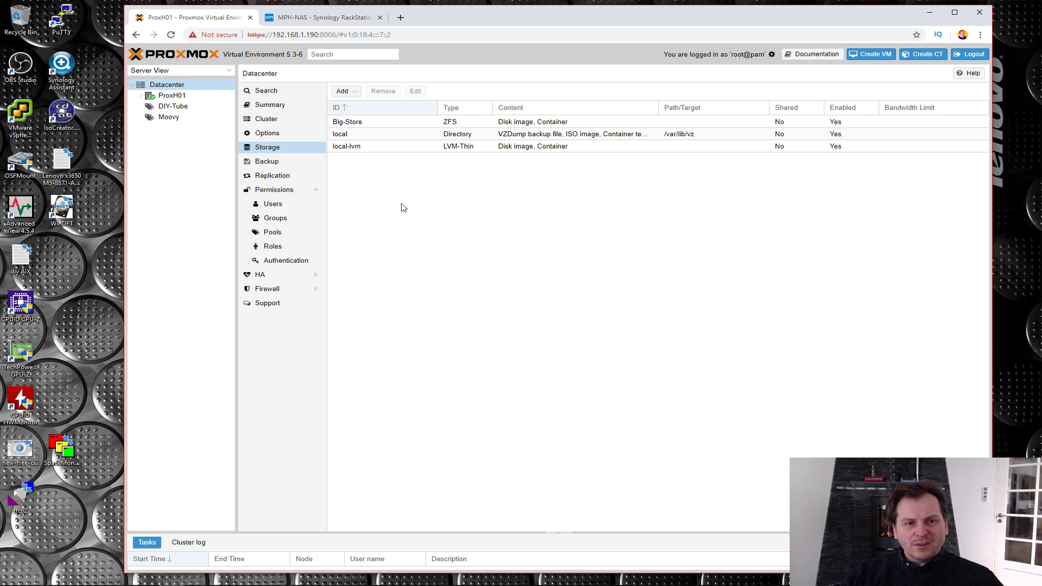
# Switch to the Synology NAS, close and reopen iSCSI Manager, and check the connection status of its targets
pyautogui.click(314, 19)
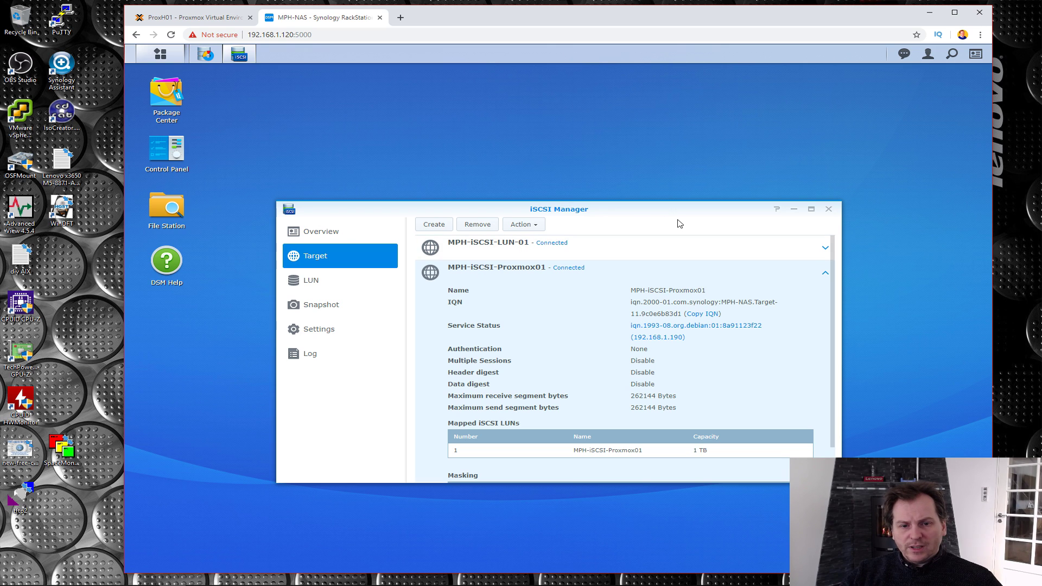
pyautogui.click(828, 209)
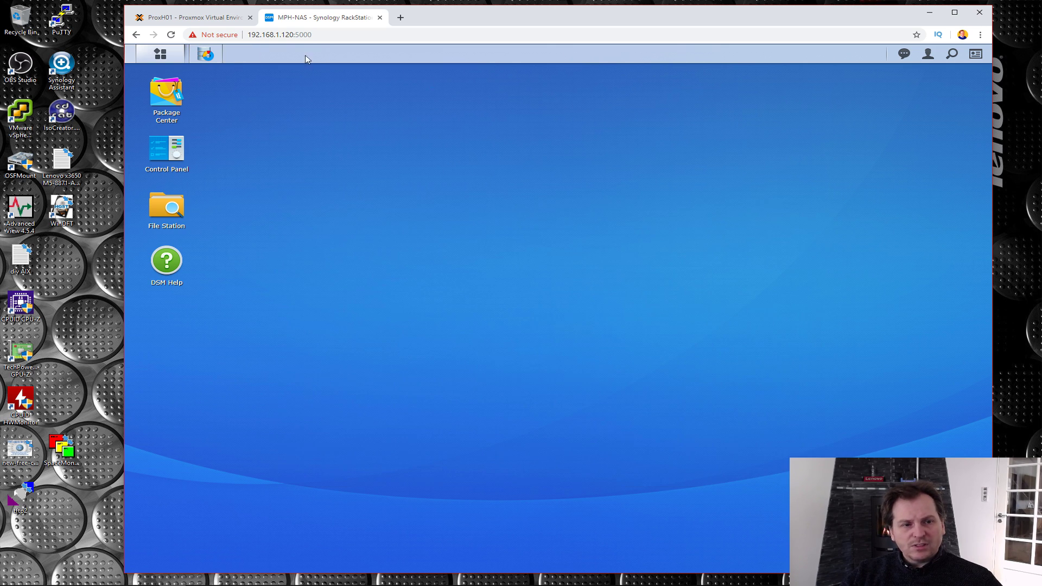
pyautogui.click(160, 53)
pyautogui.click(596, 182)
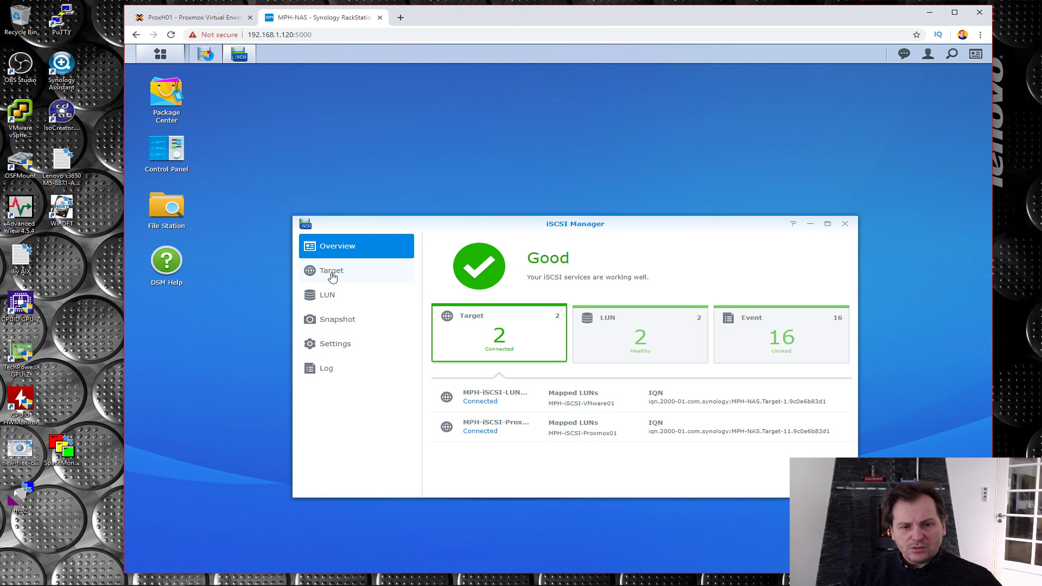
pyautogui.click(332, 274)
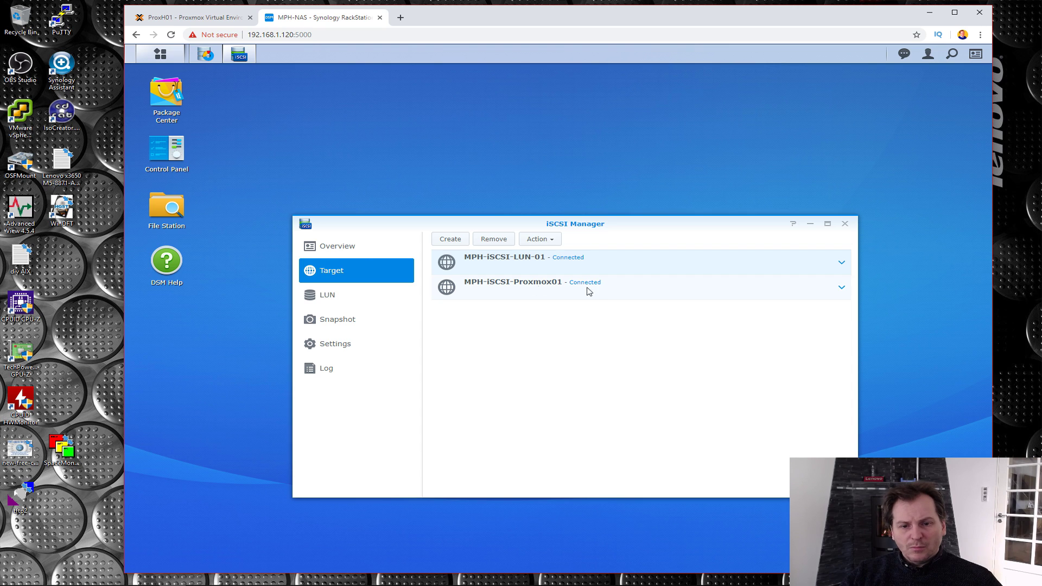
# Edit target MPH-iSCSI-Proxmox01 to allow multiple sessions from iSCSI initiators and bind it only to network interface LAN 5 (192.168.1.121)
pyautogui.click(841, 287)
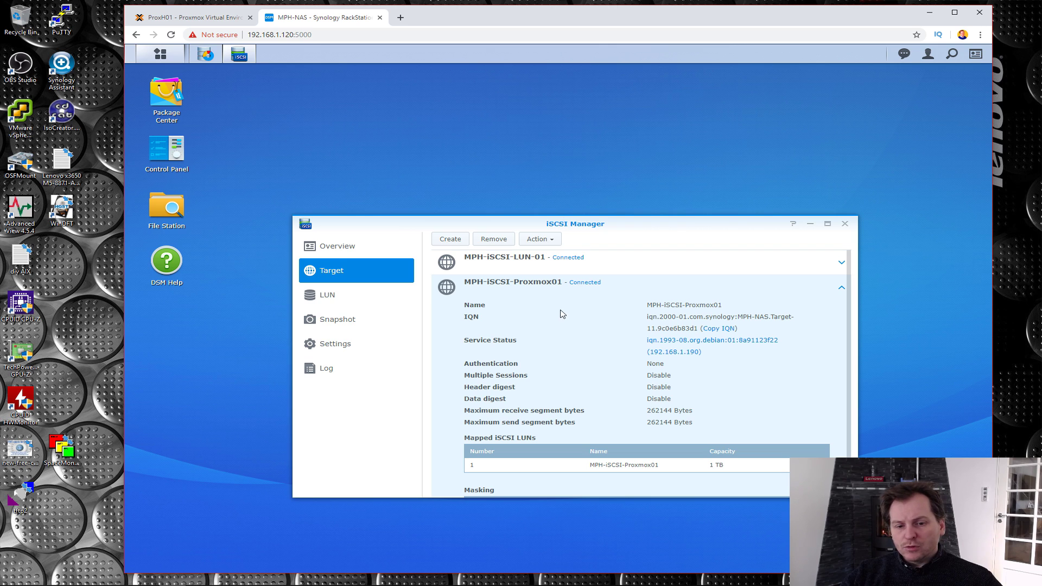
pyautogui.click(552, 243)
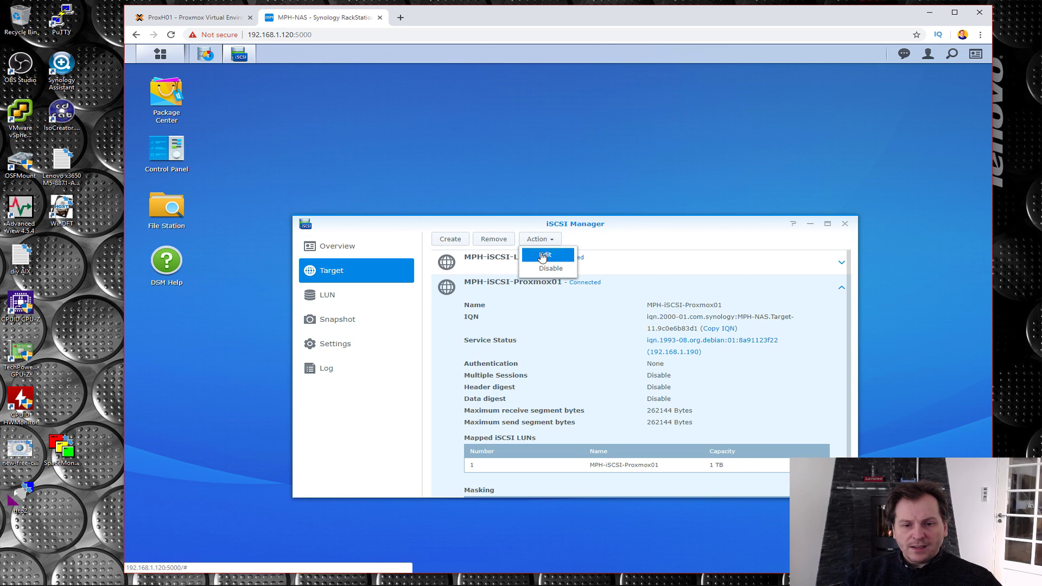
pyautogui.click(544, 257)
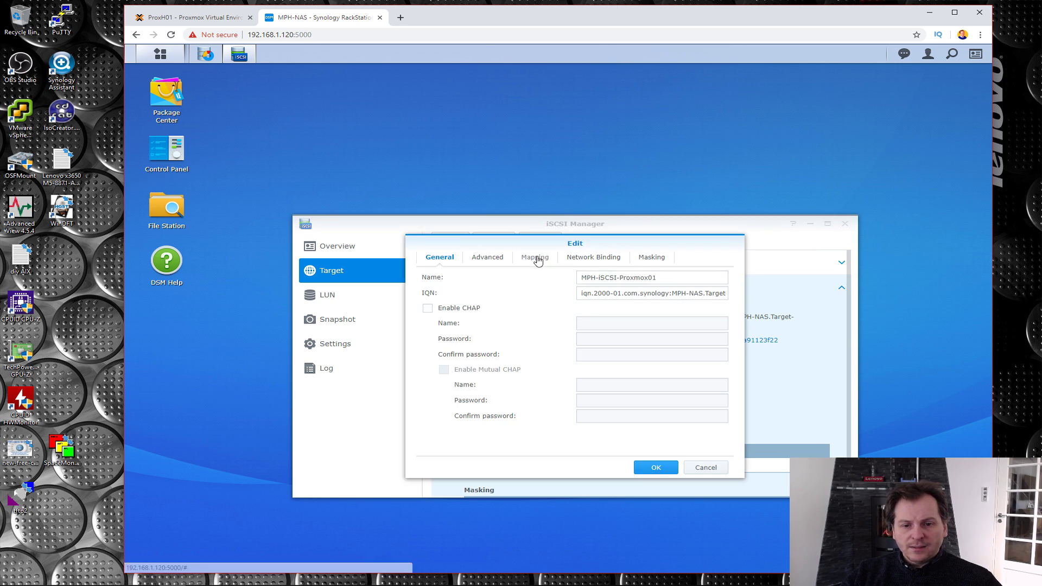
pyautogui.click(487, 260)
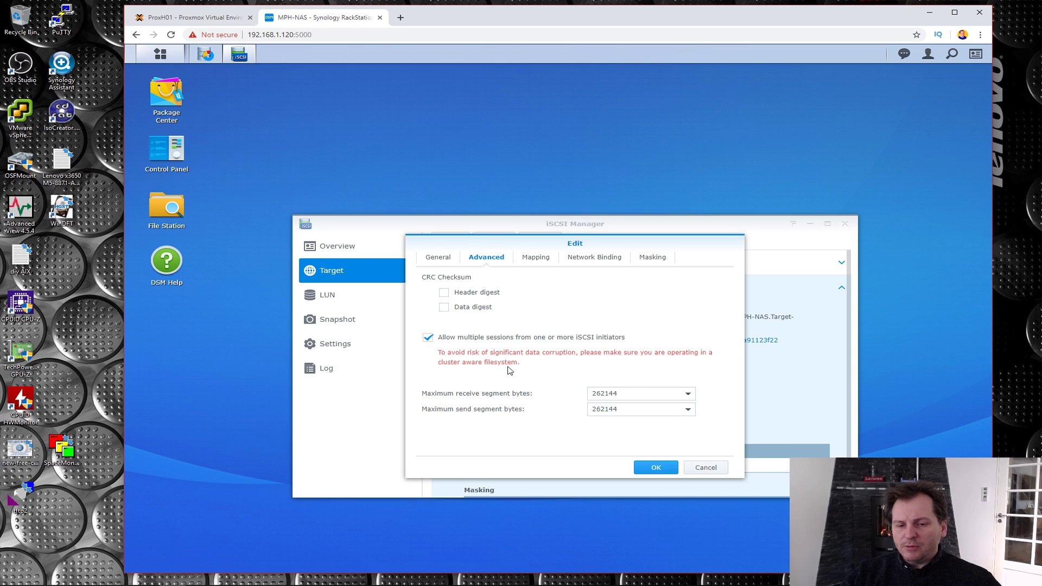
pyautogui.click(594, 257)
pyautogui.click(428, 307)
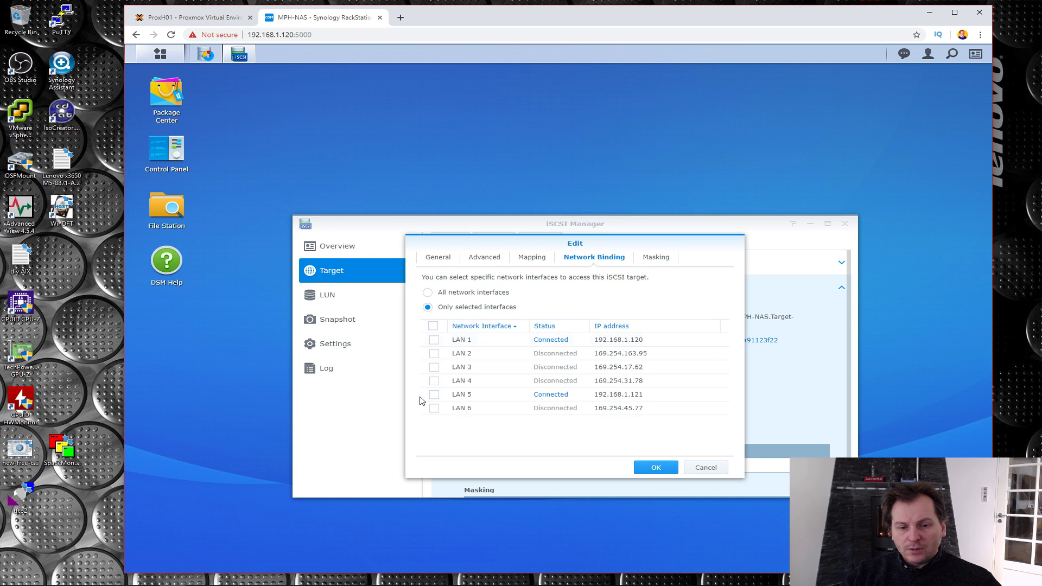
pyautogui.click(434, 395)
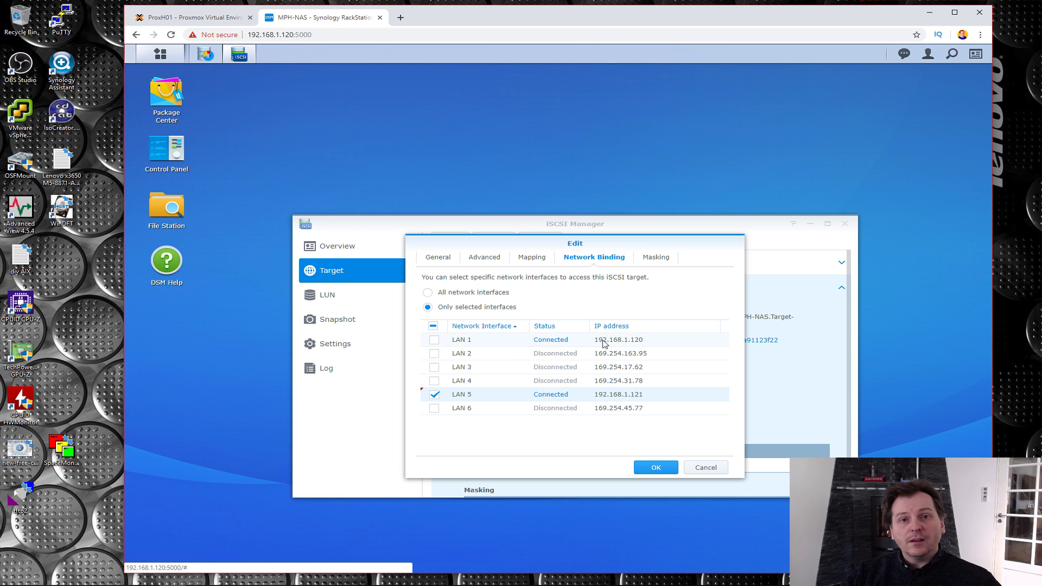
pyautogui.click(655, 467)
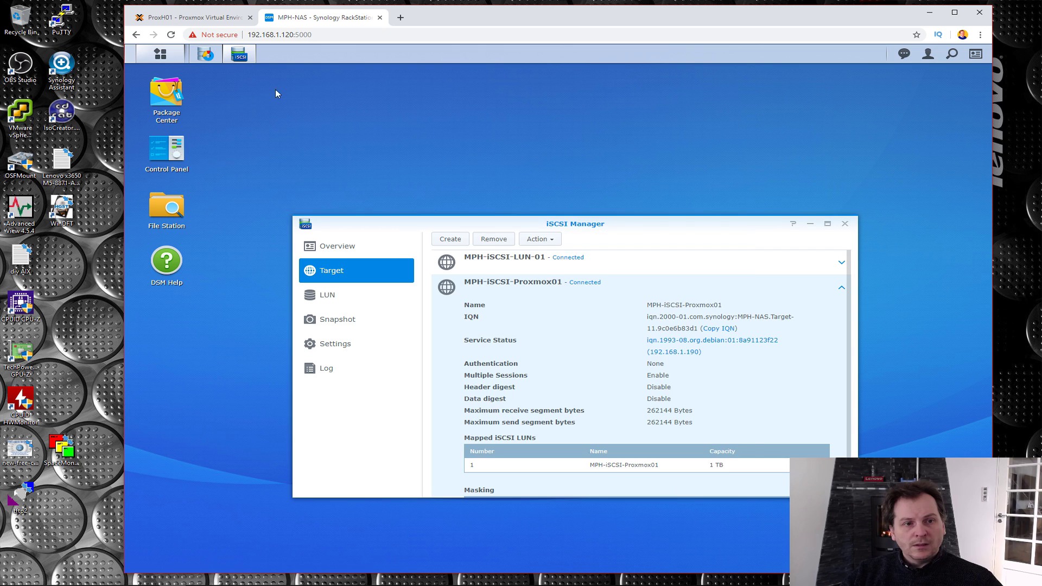
# Switch to Proxmox, reload the page and check the MPH-iSCSI-Proxmox01 entry in the datacenter's storage list and the storage types that can be added
pyautogui.click(214, 20)
pyautogui.press('F5')
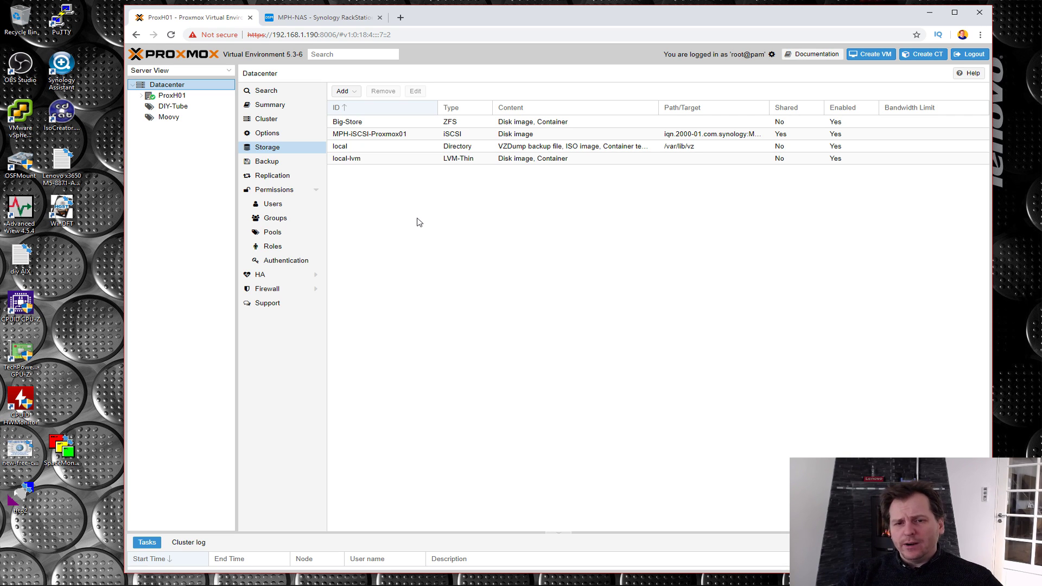
pyautogui.click(369, 135)
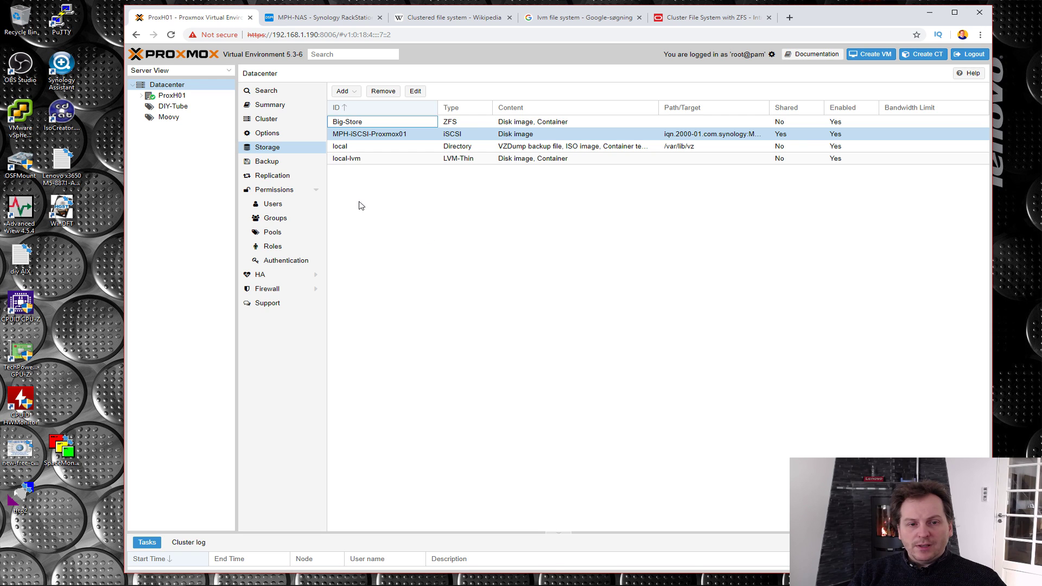
pyautogui.click(342, 134)
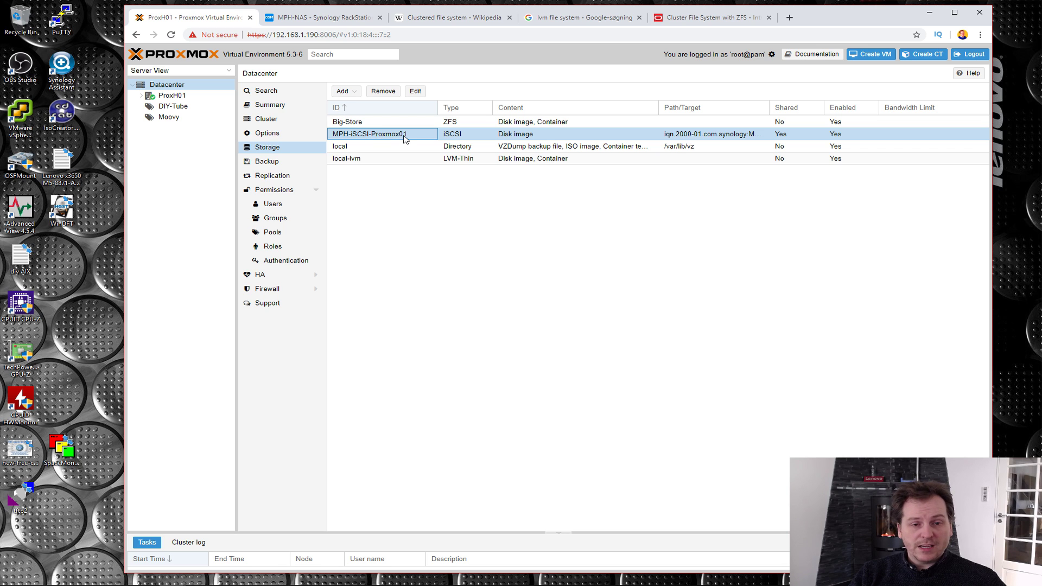
pyautogui.click(354, 92)
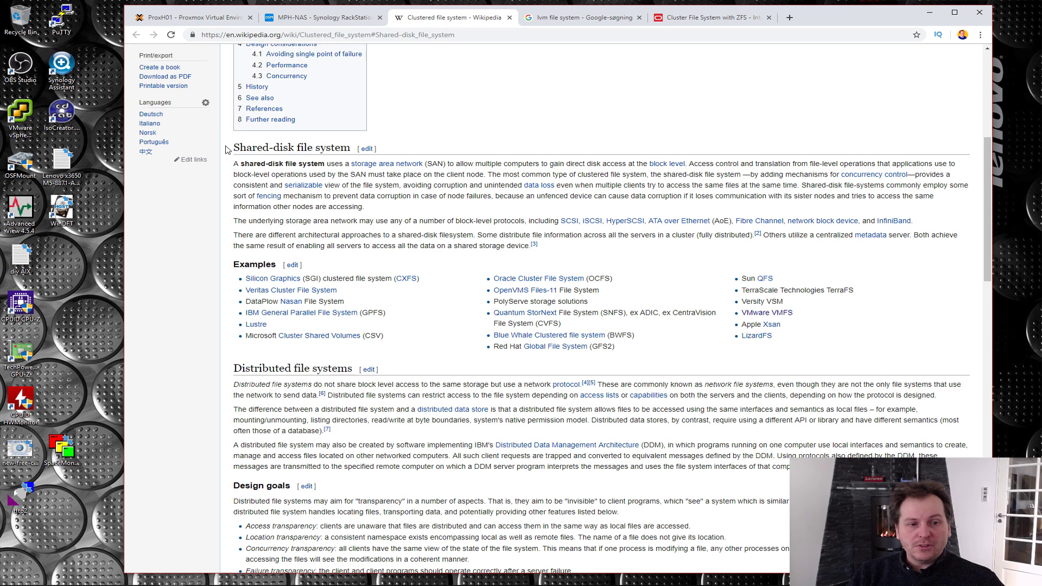
# In Wikipedia's Clustered file system article, examine the shared-disk file system section and its list of examples, including VMware VMFS
pyautogui.moveTo(234, 149); pyautogui.dragTo(357, 151)
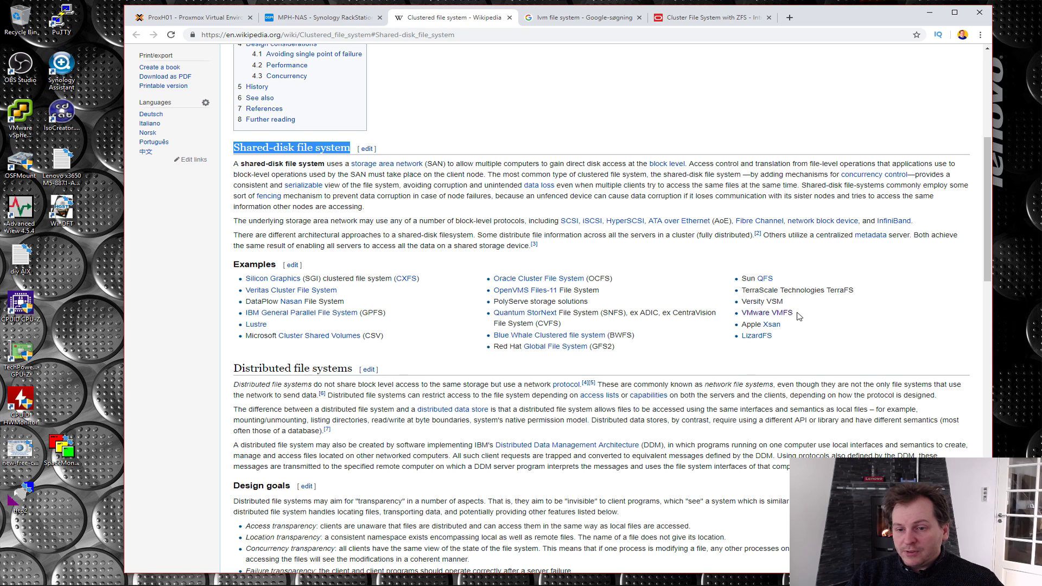
pyautogui.moveTo(794, 313); pyautogui.dragTo(745, 315)
pyautogui.moveTo(745, 316)
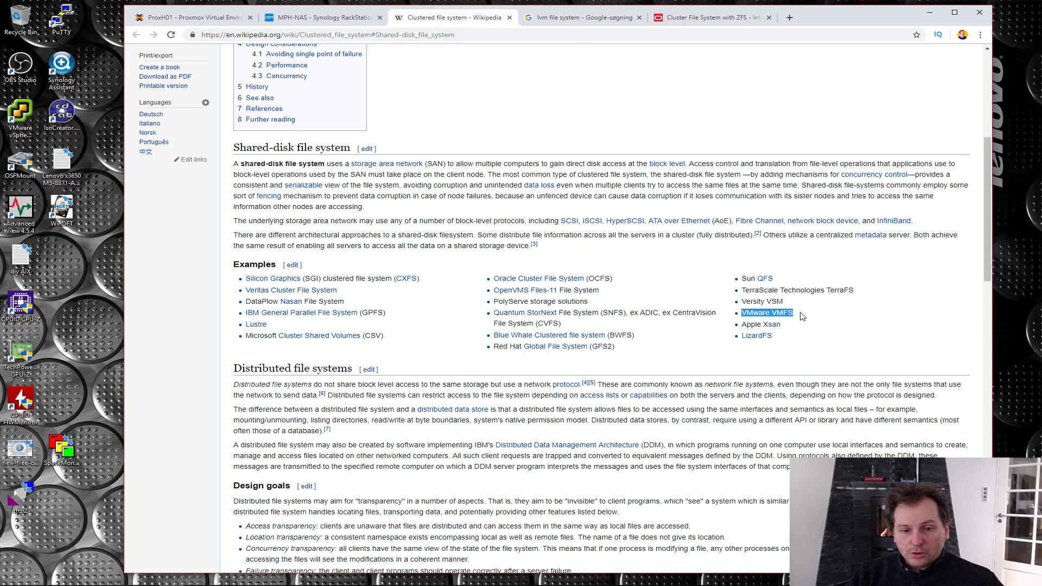
pyautogui.click(449, 320)
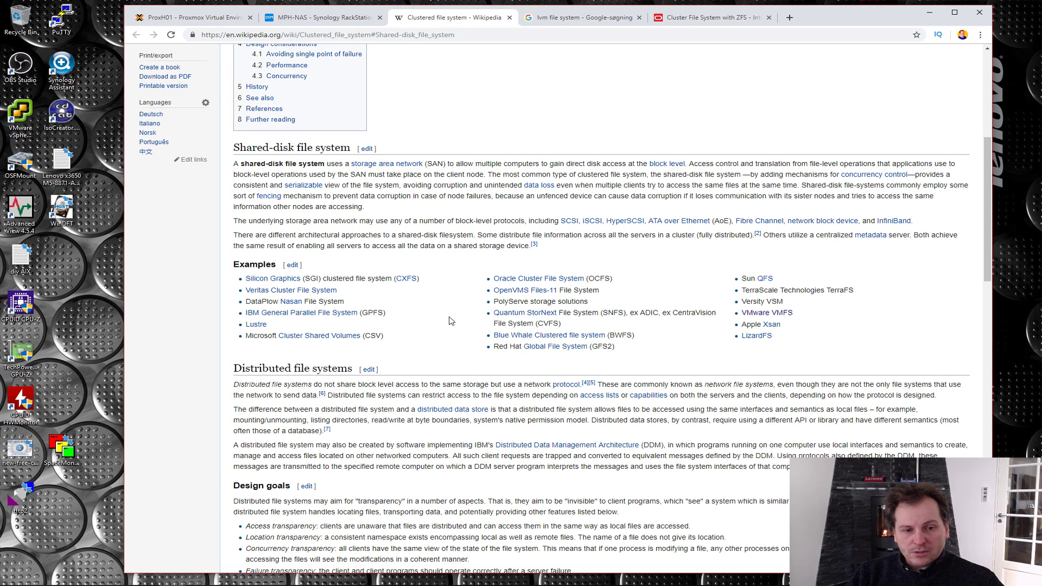
pyautogui.scroll(5, 449, 321)
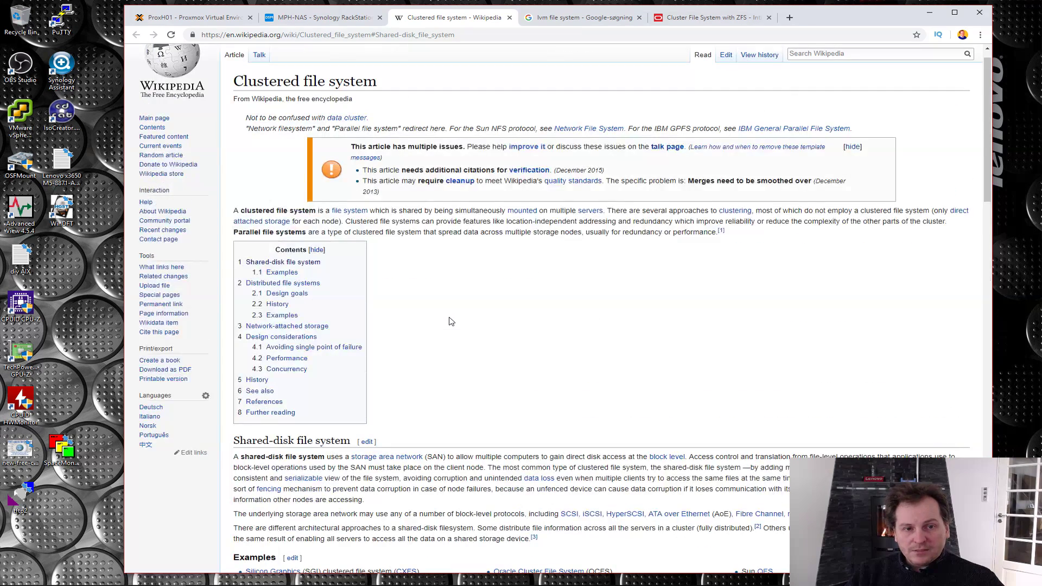
pyautogui.scroll(-5, 449, 322)
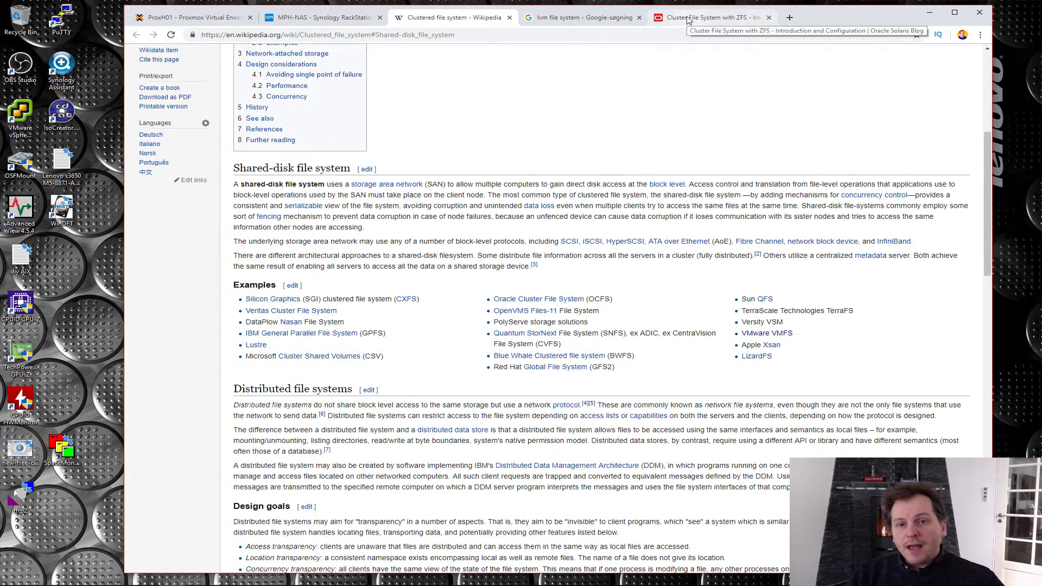
# Switch to the Oracle blog article on Cluster File System with ZFS and examine its date and the added cluster support for ZFS
pyautogui.click(711, 17)
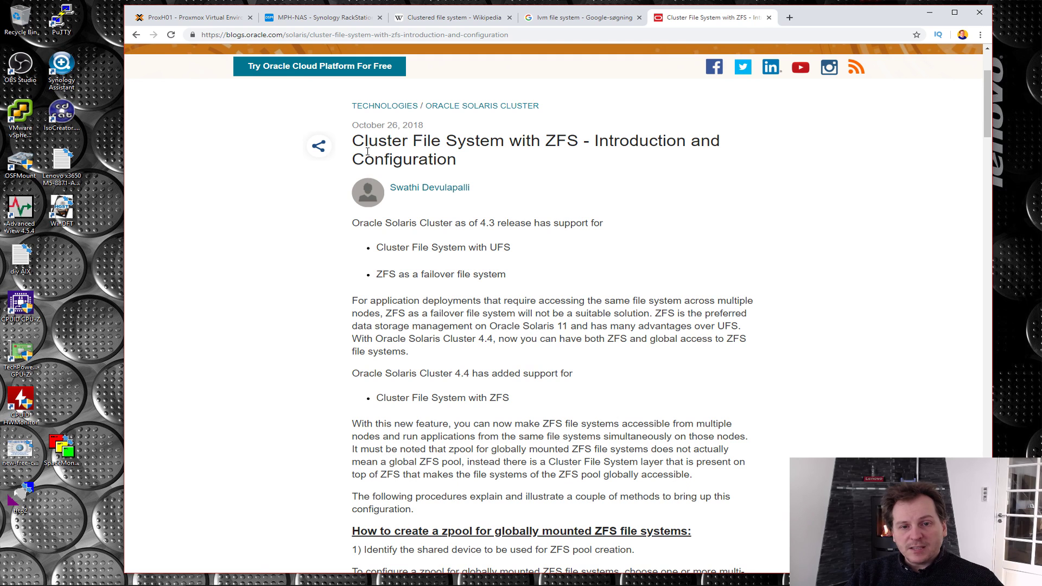
pyautogui.moveTo(353, 125); pyautogui.dragTo(437, 127)
pyautogui.scroll(-3, 340, 254)
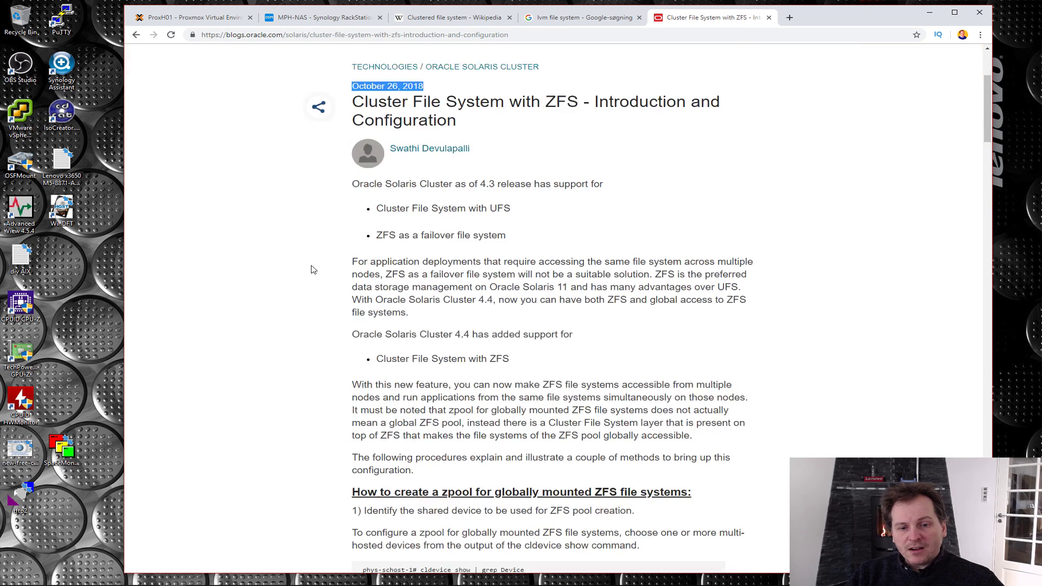
pyautogui.moveTo(378, 250); pyautogui.dragTo(510, 251)
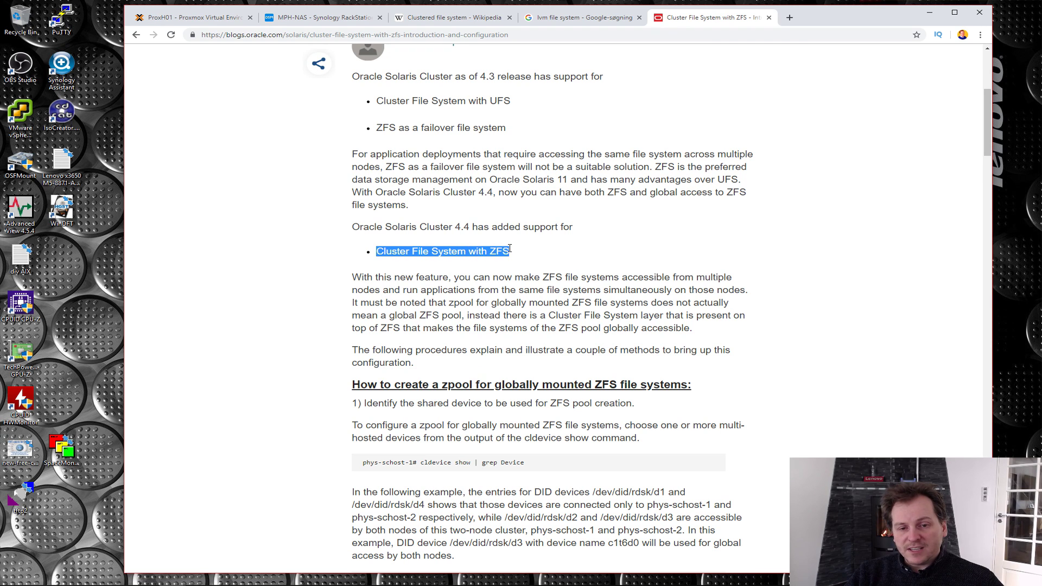
pyautogui.click(527, 255)
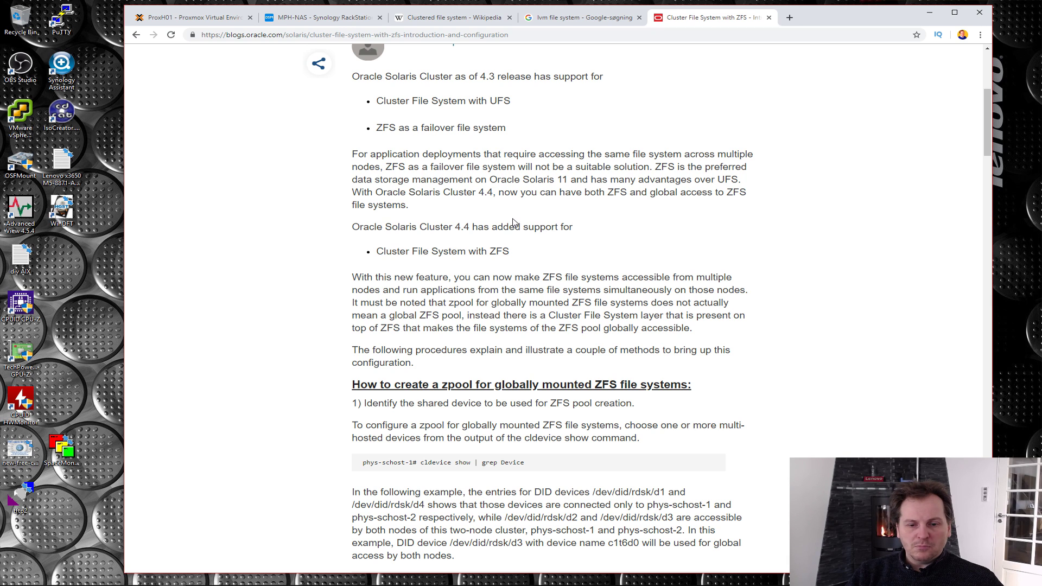
pyautogui.moveTo(513, 251); pyautogui.dragTo(374, 251)
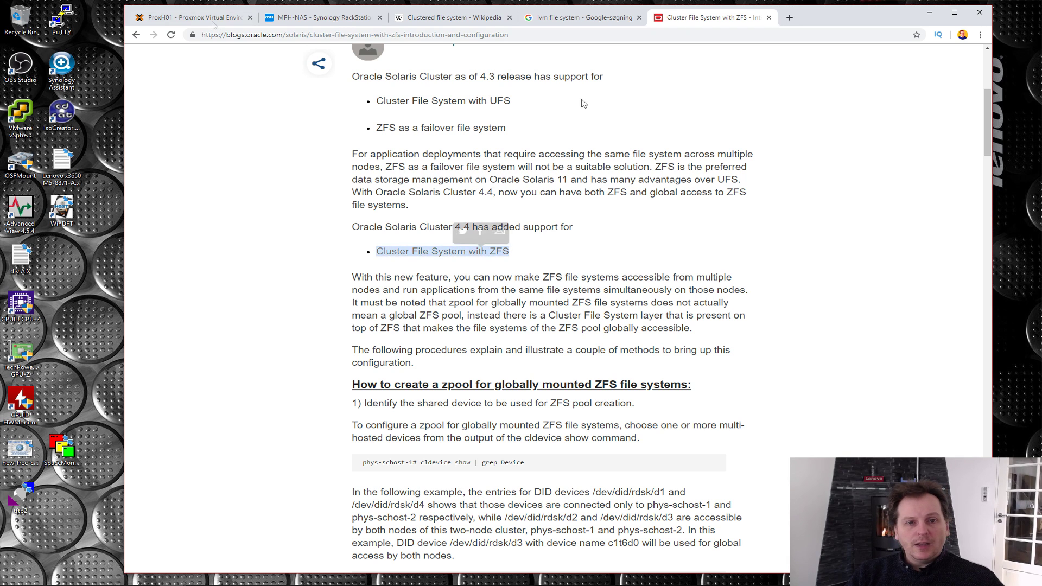
# Back in Proxmox, check which pools are offered for a new ZFS storage and close the dialog without adding it
pyautogui.click(201, 19)
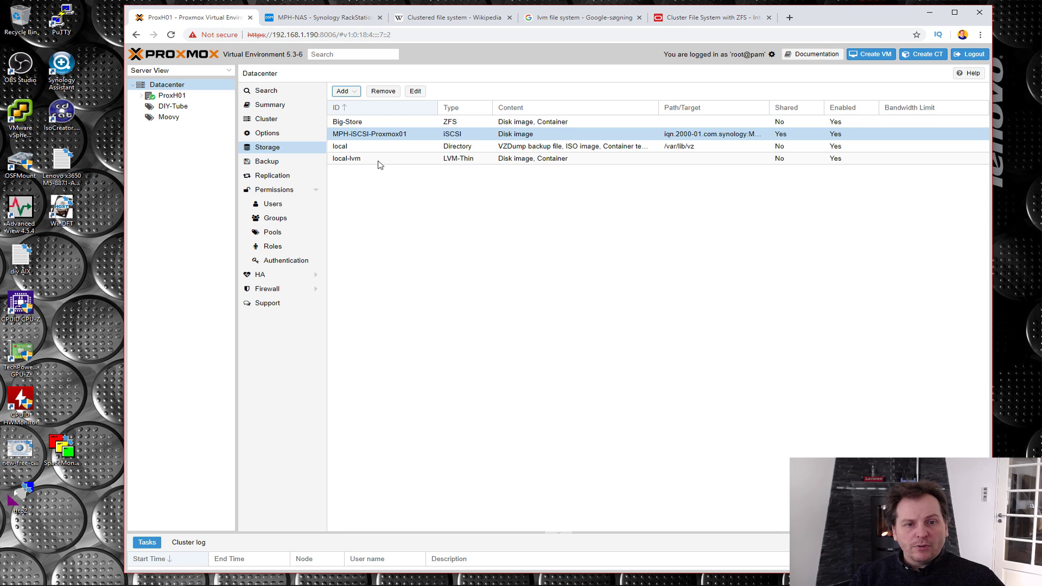
pyautogui.click(344, 91)
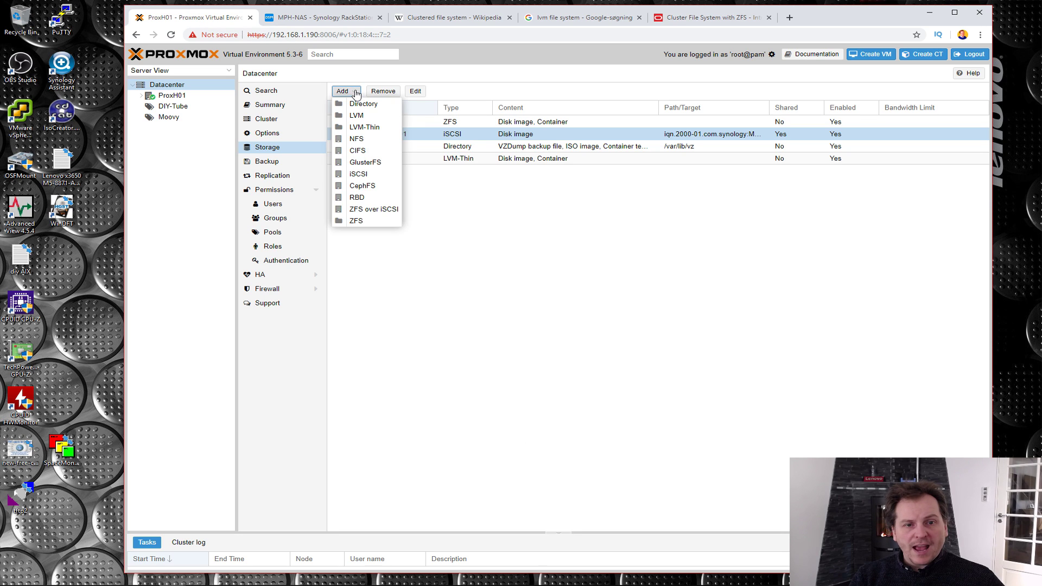
pyautogui.click(356, 222)
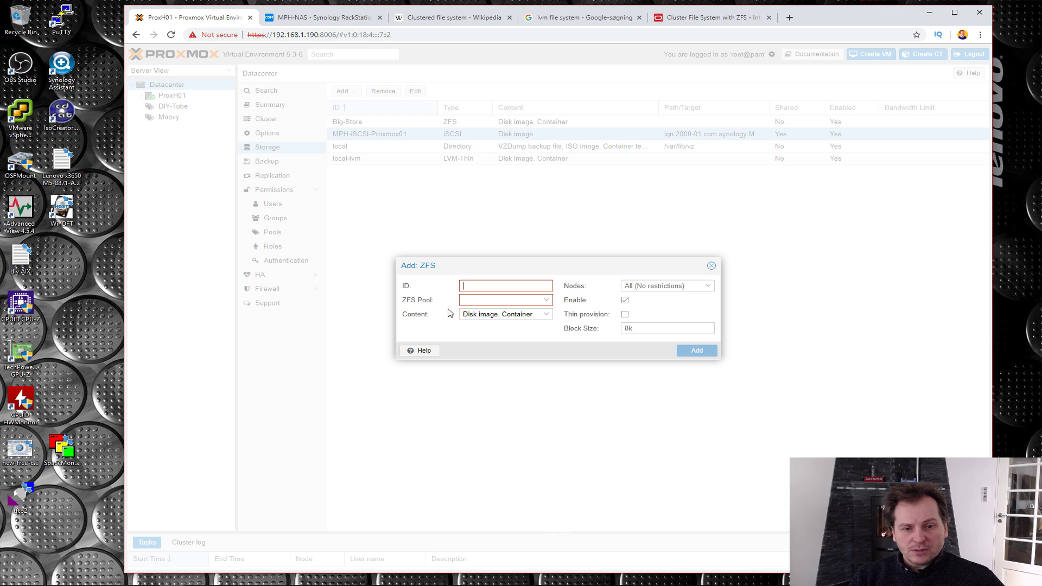
pyautogui.click(546, 300)
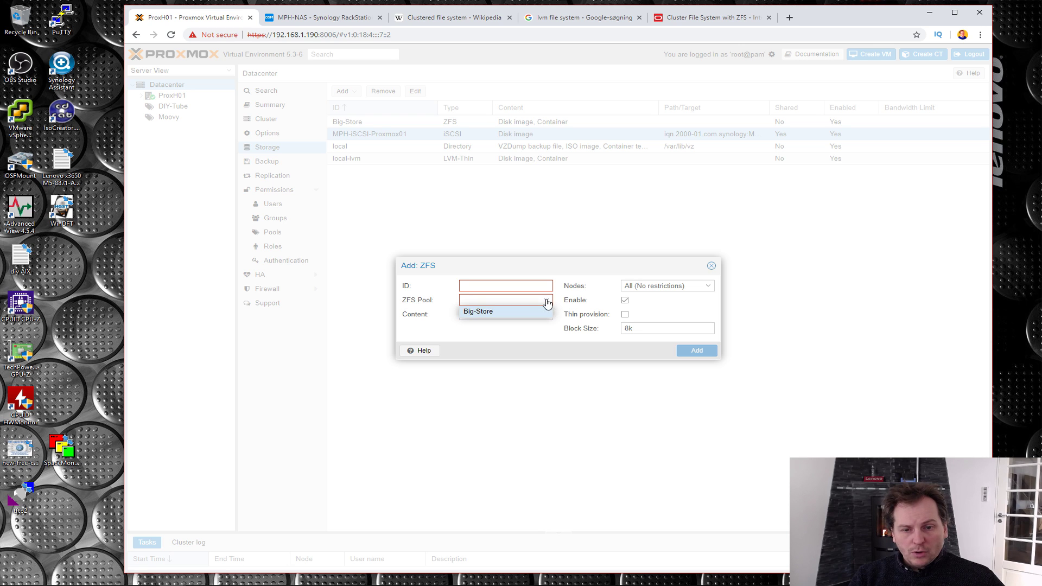
pyautogui.click(489, 334)
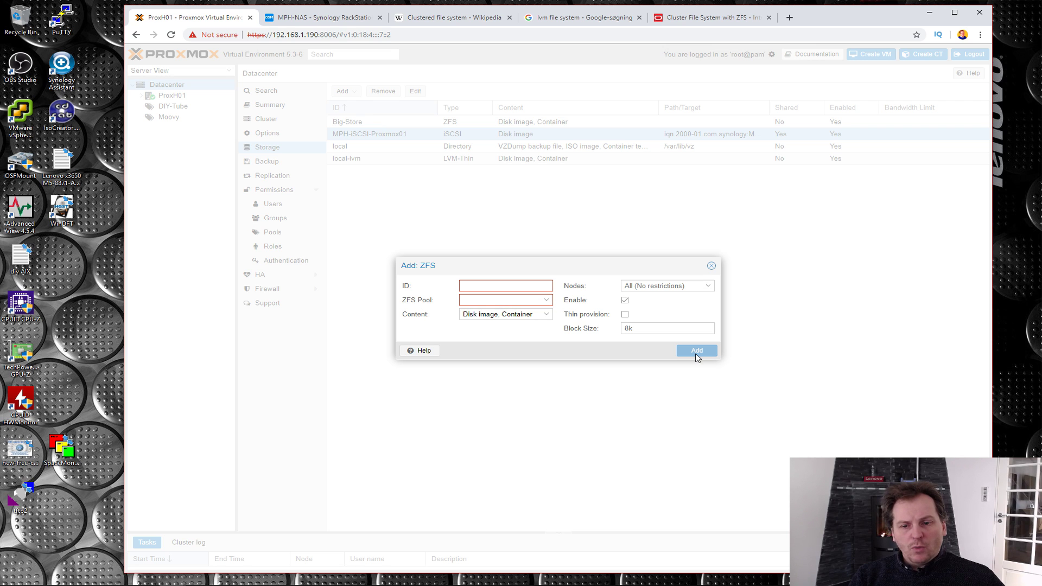
pyautogui.click(711, 264)
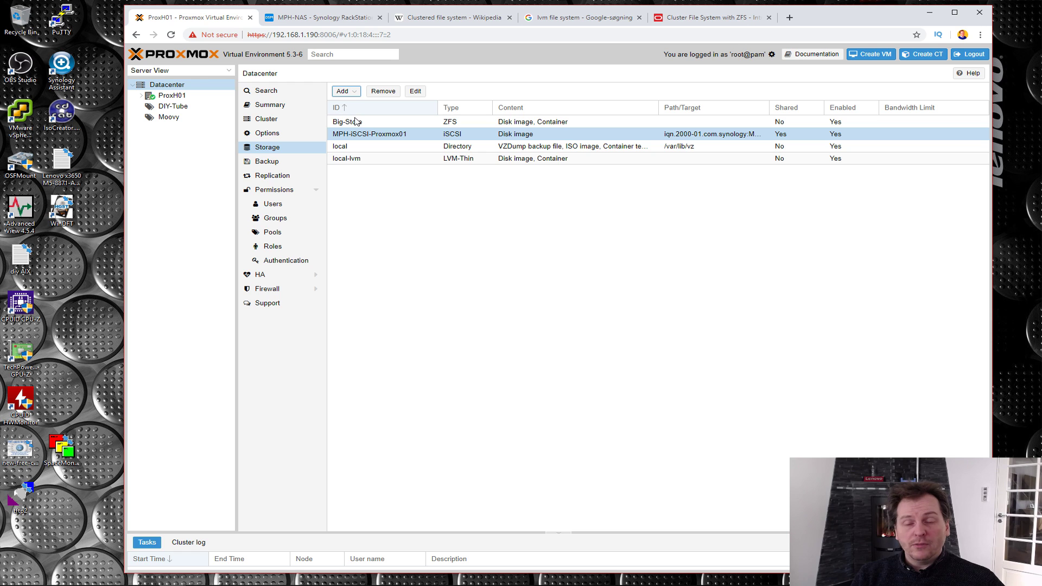
# On the Synology NAS, edit target MPH-iSCSI-Proxmox01 to disallow multiple sessions from iSCSI initiators and save the change
pyautogui.click(317, 20)
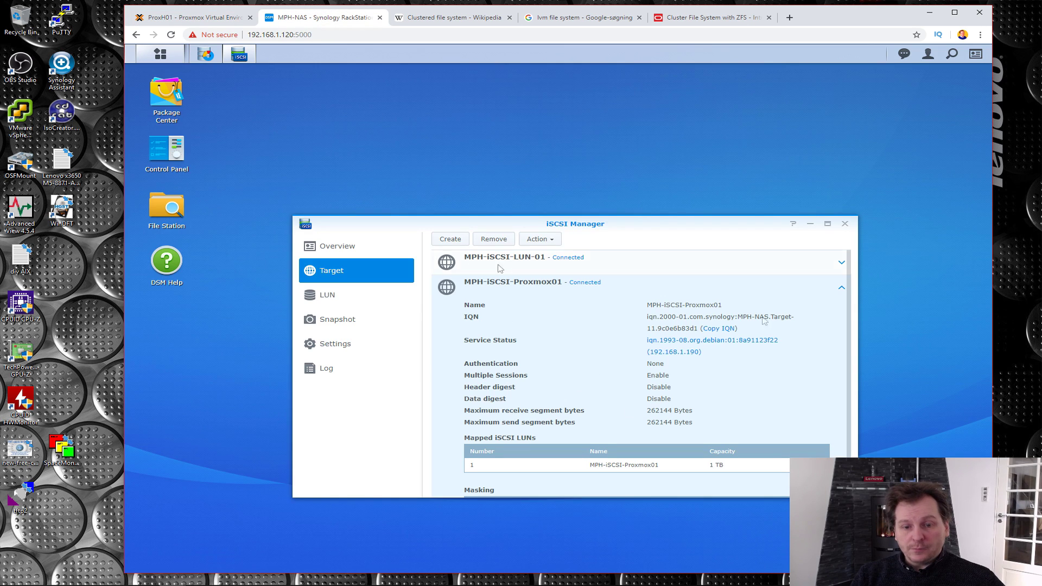
pyautogui.click(537, 239)
pyautogui.click(546, 256)
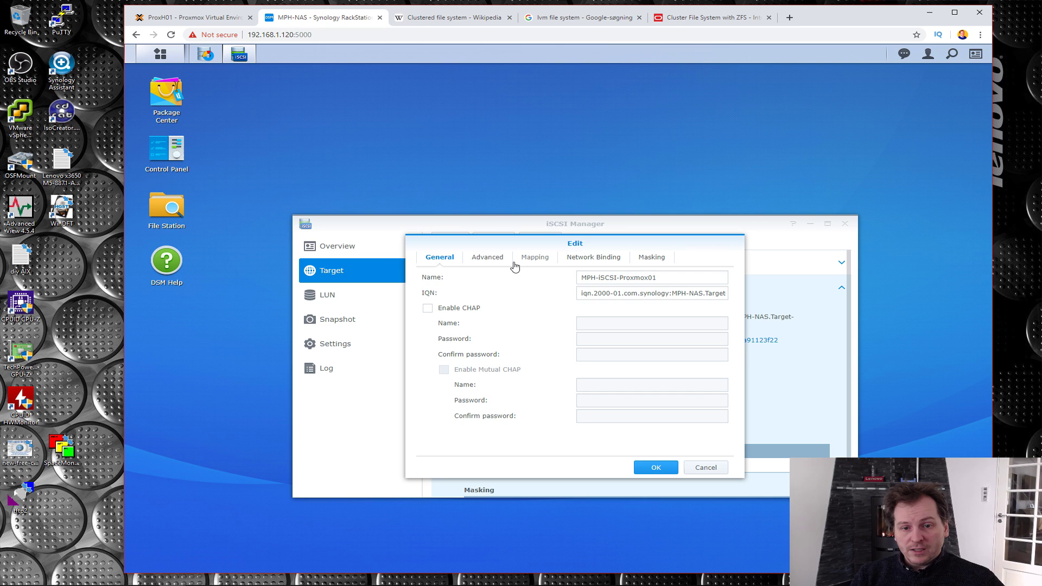
pyautogui.click(487, 260)
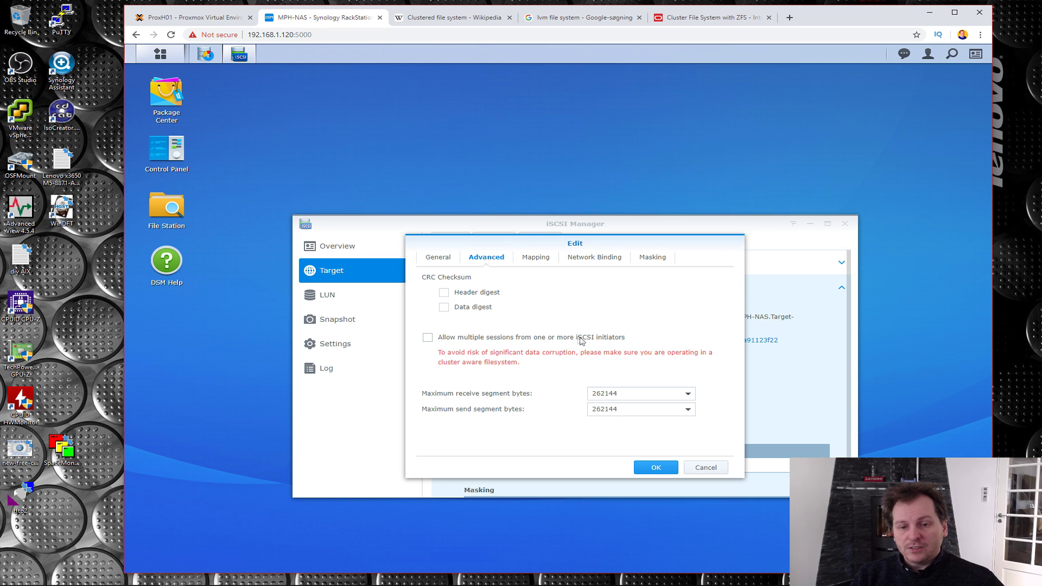
pyautogui.click(655, 468)
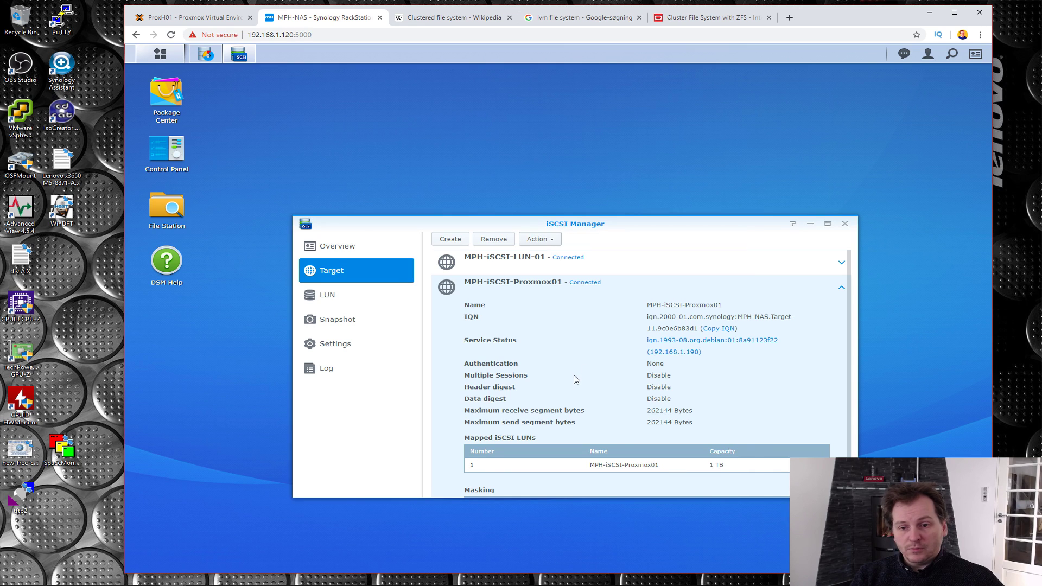
# Back in Proxmox, start a new LVM storage with ID MPH-iSCSI-Proxmox01 and base storage MPH-iSCSI-Proxmox01 (iSCSI)
pyautogui.click(228, 20)
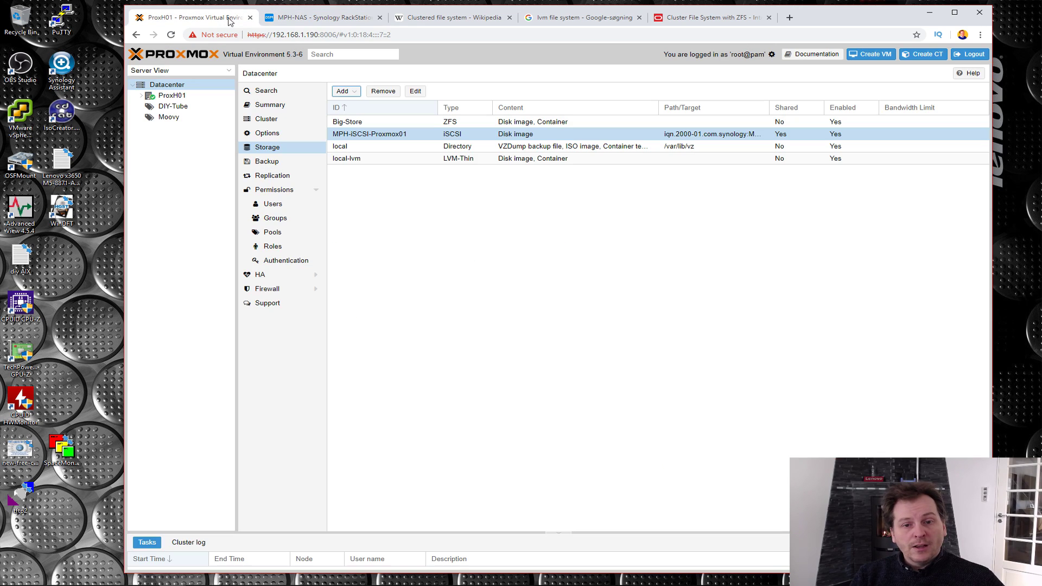
pyautogui.click(344, 91)
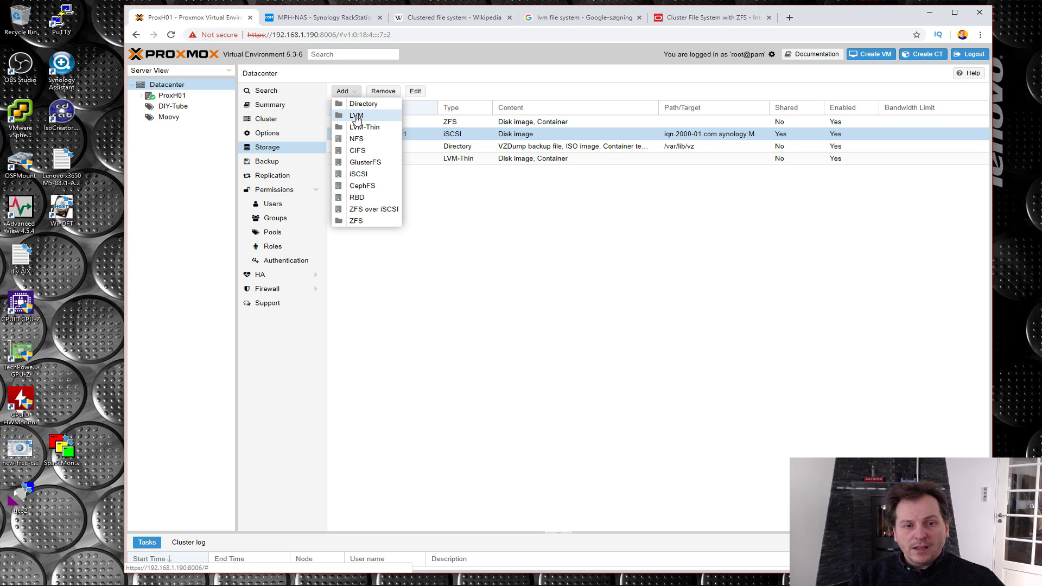
pyautogui.click(356, 118)
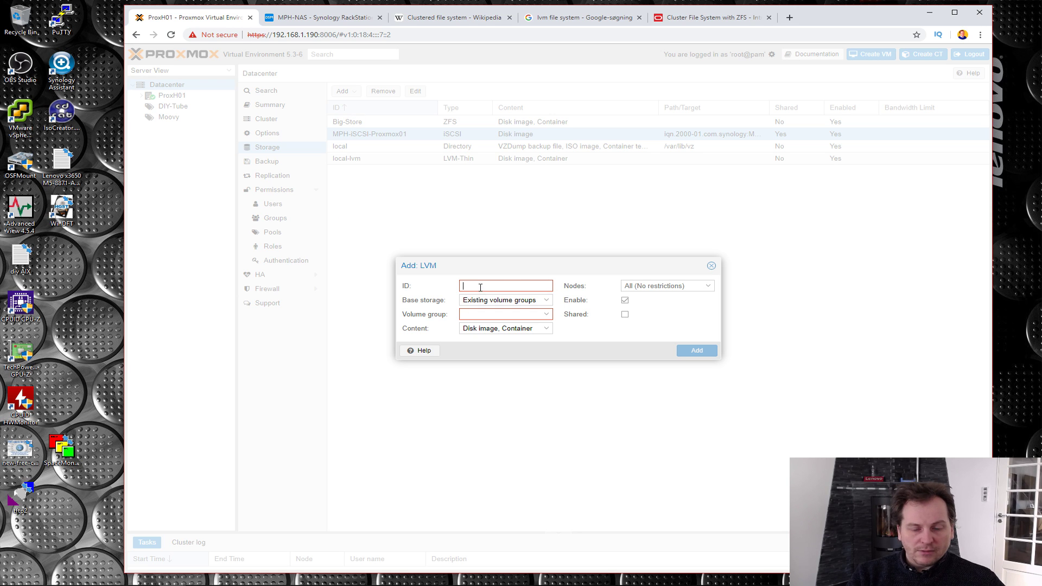
pyautogui.write('MPH-iSCSI-Proxmox01')
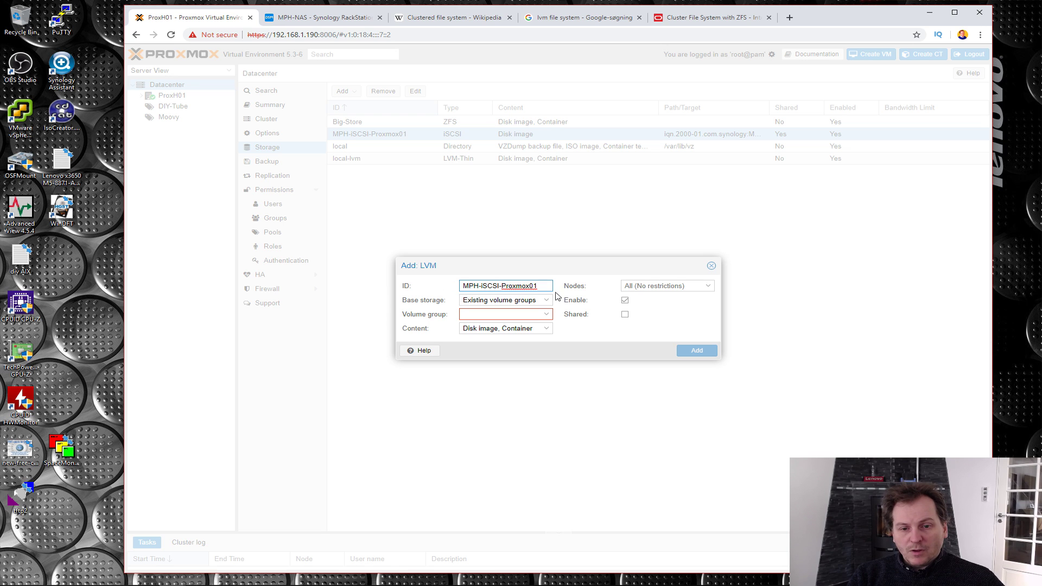
pyautogui.click(546, 300)
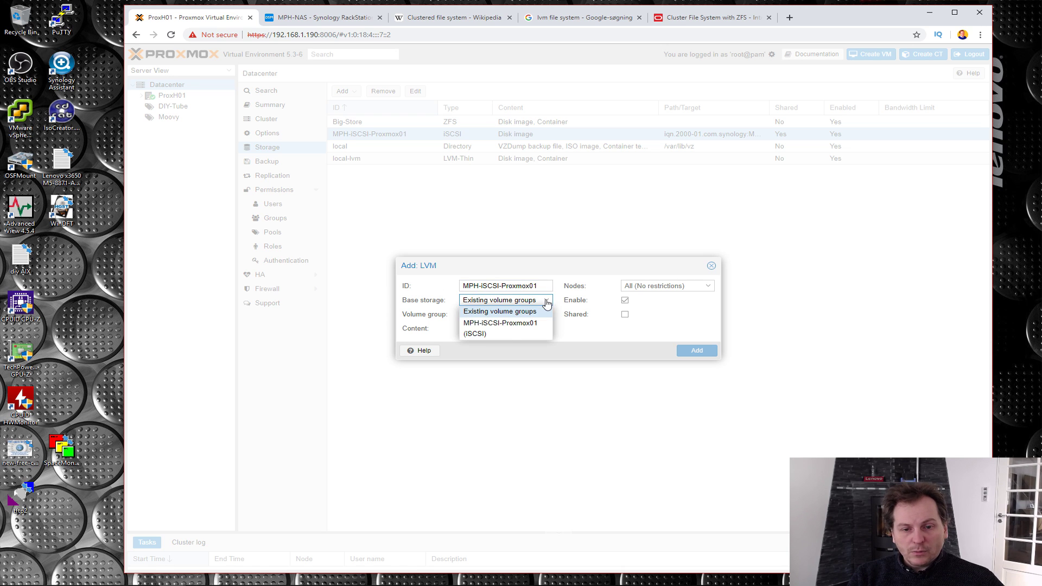
pyautogui.click(479, 325)
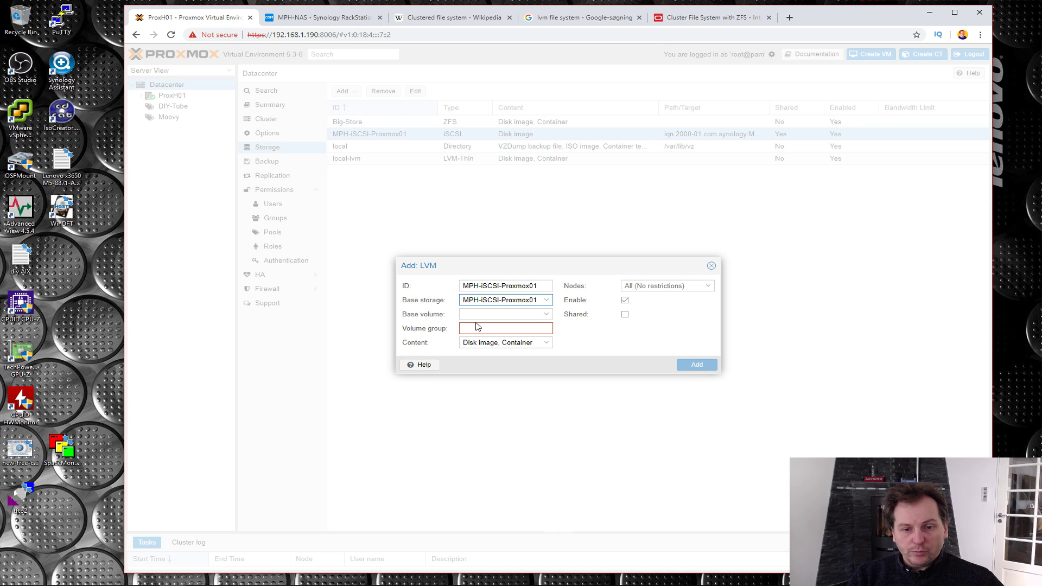
# Choose base volume CH 00 ID 0 LUN 1, name the volume group Synology-iSCSI, enable Shared, and try to add the storage
pyautogui.click(547, 316)
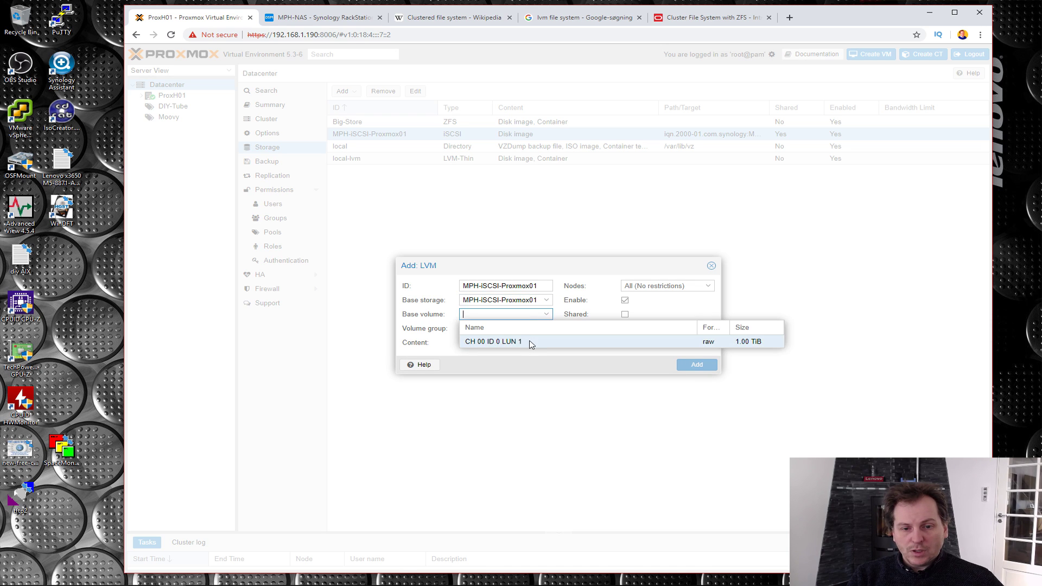
pyautogui.click(530, 342)
pyautogui.click(478, 330)
pyautogui.write('Synology-iSCSI')
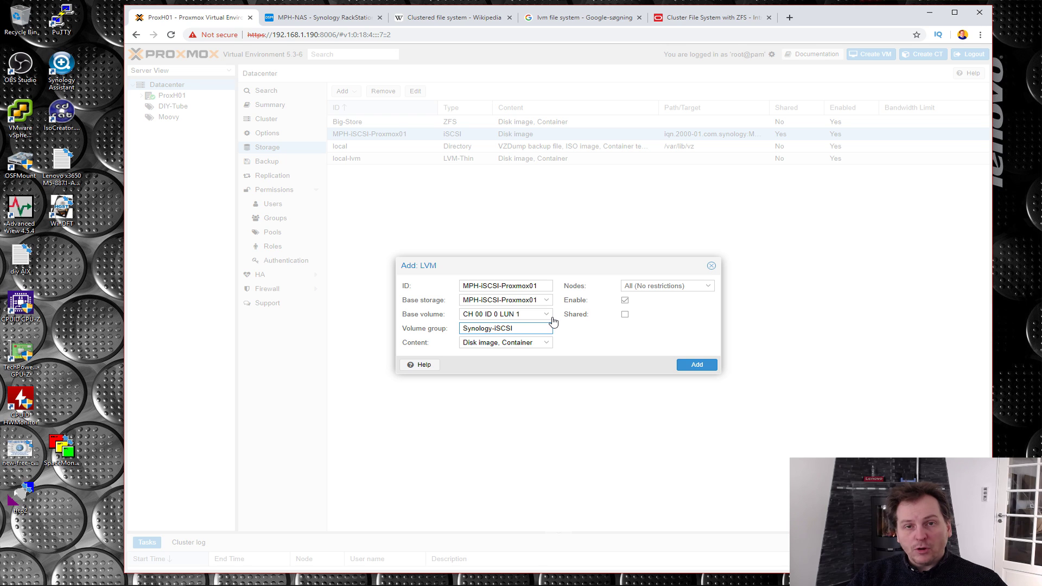
pyautogui.click(625, 315)
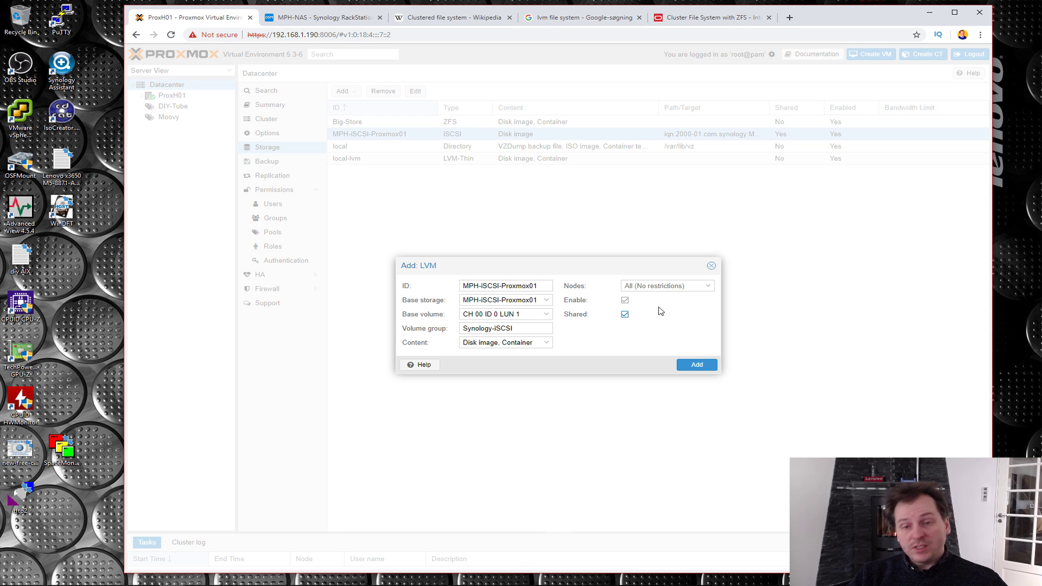
pyautogui.click(699, 366)
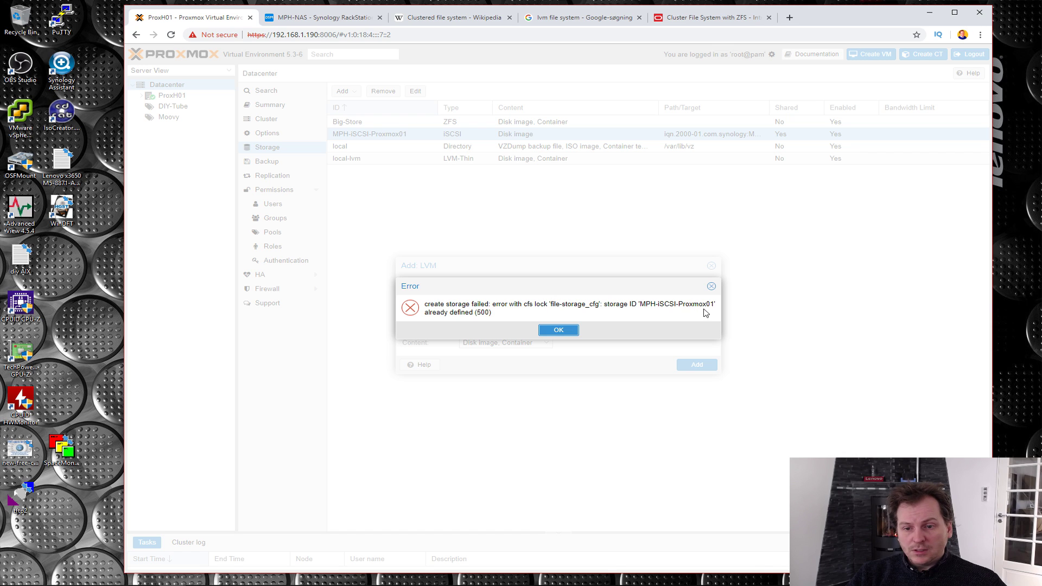
# Dismiss the error, shorten the storage ID to MPH-iSCSI-Prox and add the LVM storage
pyautogui.click(558, 330)
pyautogui.hotkey('shift', 'Left')
pyautogui.hotkey('shift', 'Left')
pyautogui.hotkey('shift', 'Left')
pyautogui.hotkey('shift', 'Left')
pyautogui.hotkey('shift', 'Left')
pyautogui.hotkey('shift', 'Left')
pyautogui.press('BackSpace')
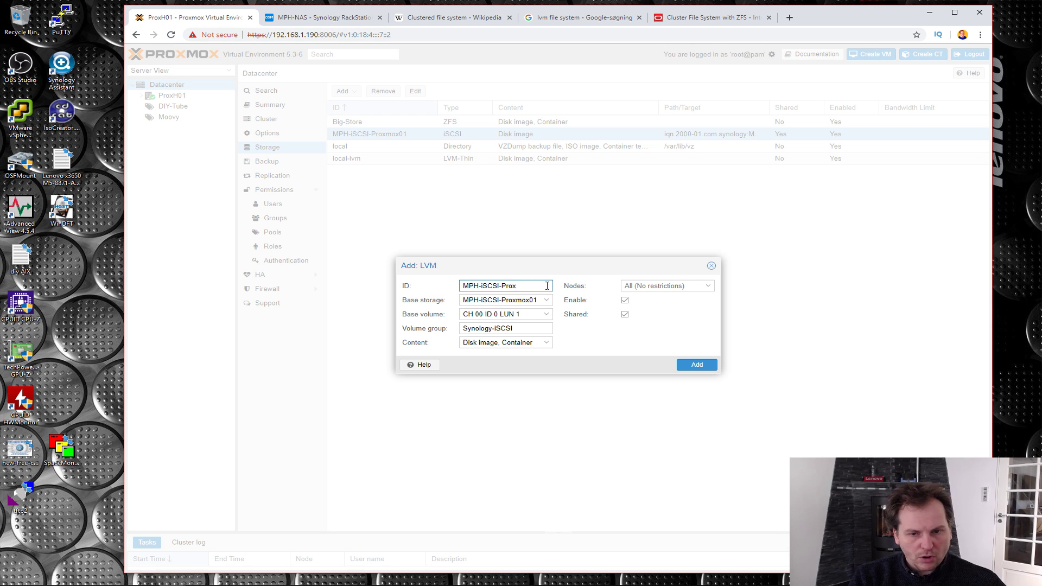
pyautogui.click(695, 369)
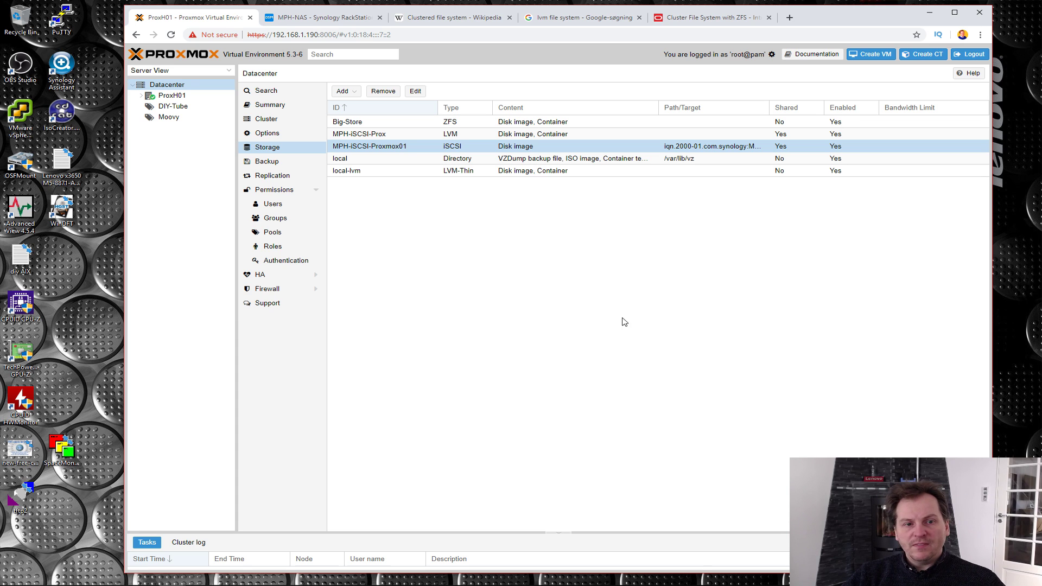
# Open the summary of storage MPH-iSCSI-Prox on node ProxH01 and examine its type and usage
pyautogui.click(172, 95)
pyautogui.doubleClick(408, 164)
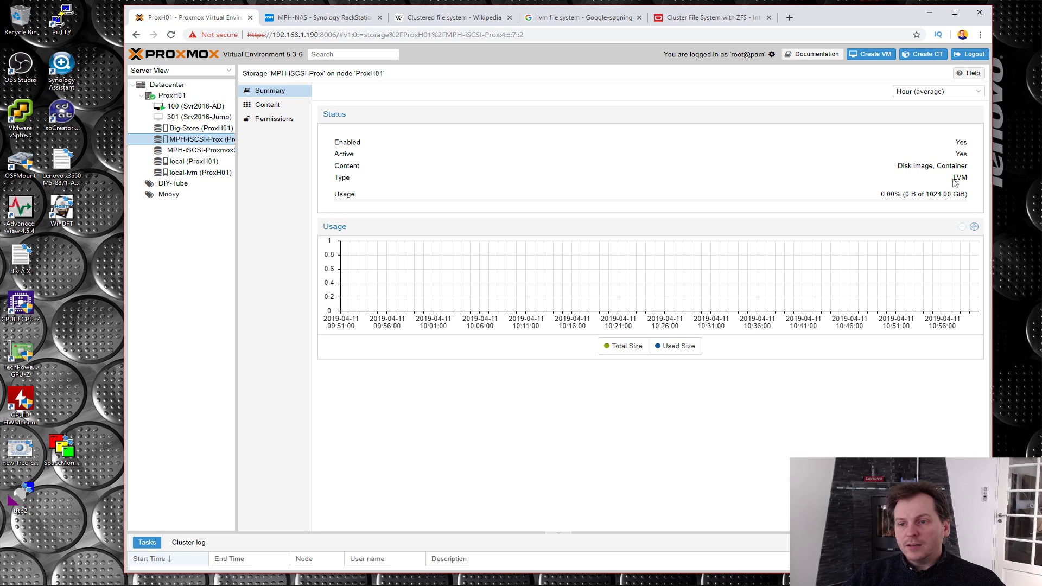
pyautogui.tripleClick(958, 196)
pyautogui.click(936, 198)
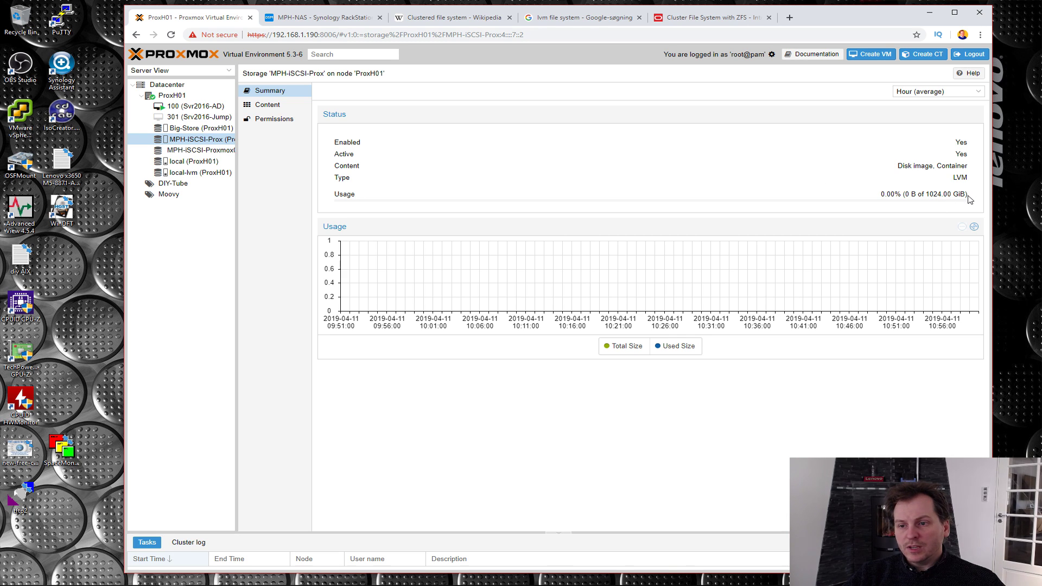
# Add a 32 GiB VirtIO Block hard disk on storage MPH-iSCSI-Prox to virtual machine 100 (Svr2016-AD)
pyautogui.click(190, 106)
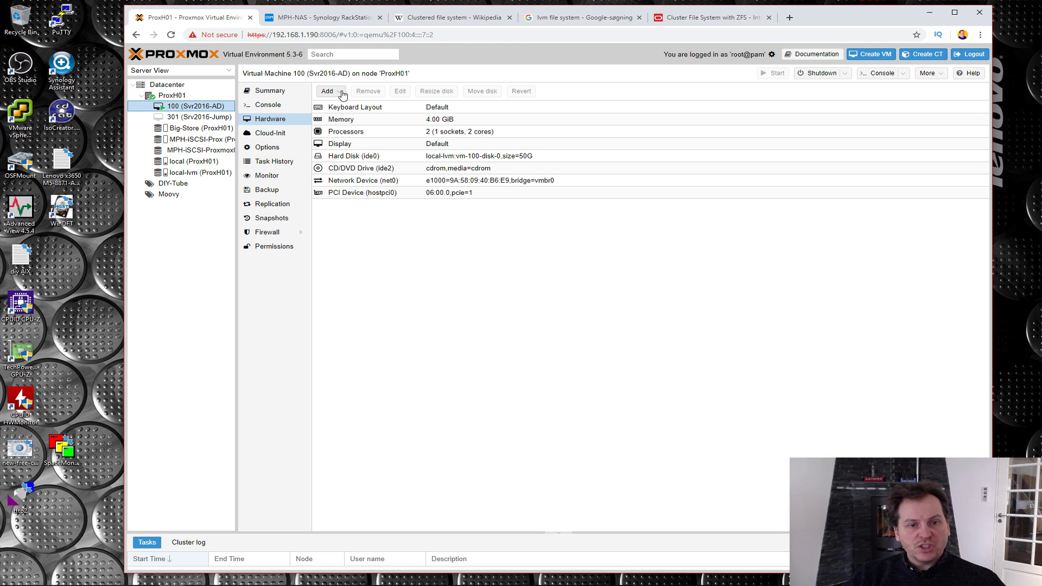
pyautogui.click(342, 94)
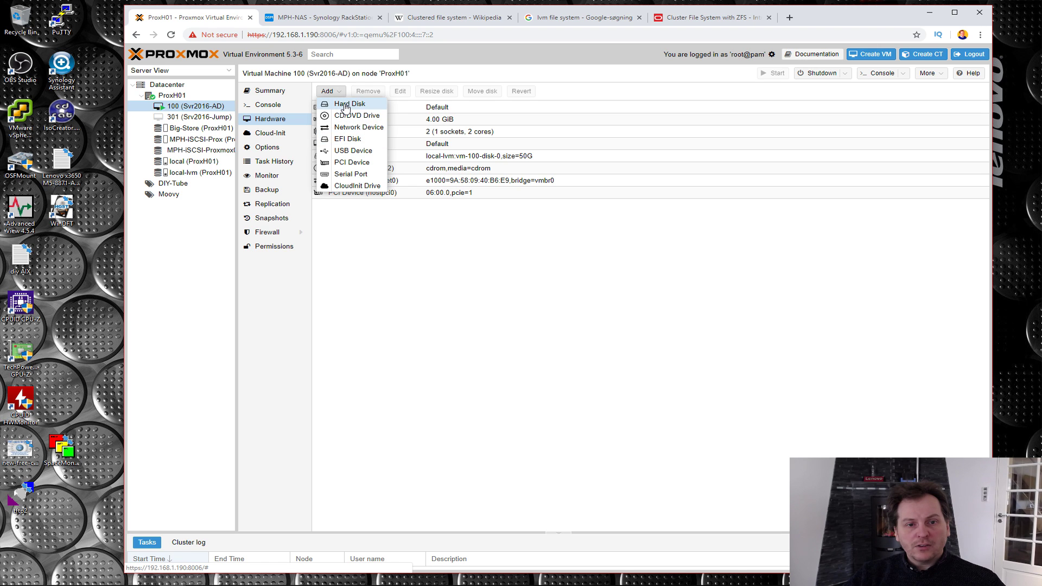
pyautogui.click(346, 104)
pyautogui.click(515, 286)
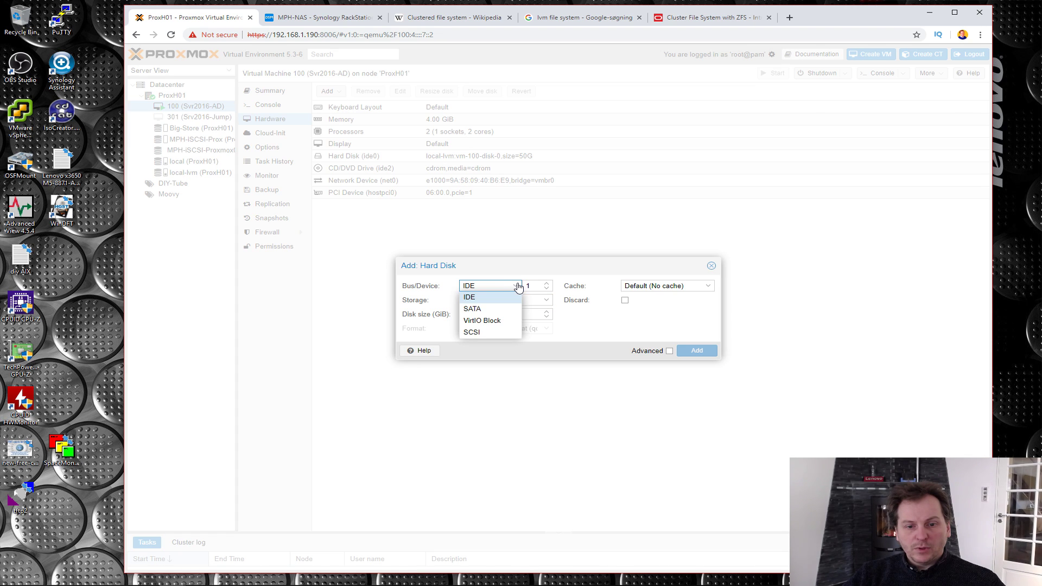
pyautogui.click(480, 323)
pyautogui.click(527, 298)
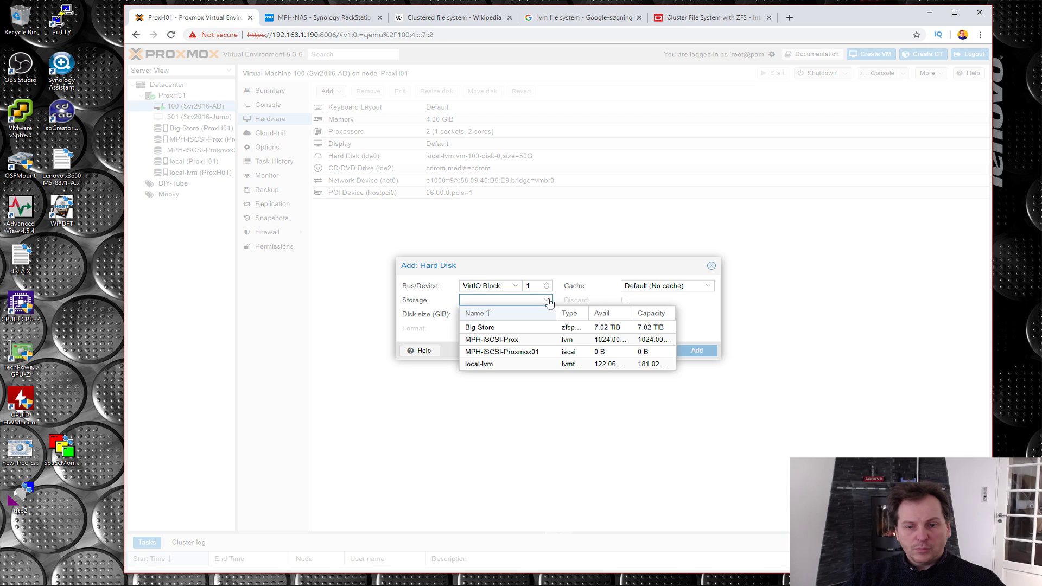
pyautogui.click(492, 340)
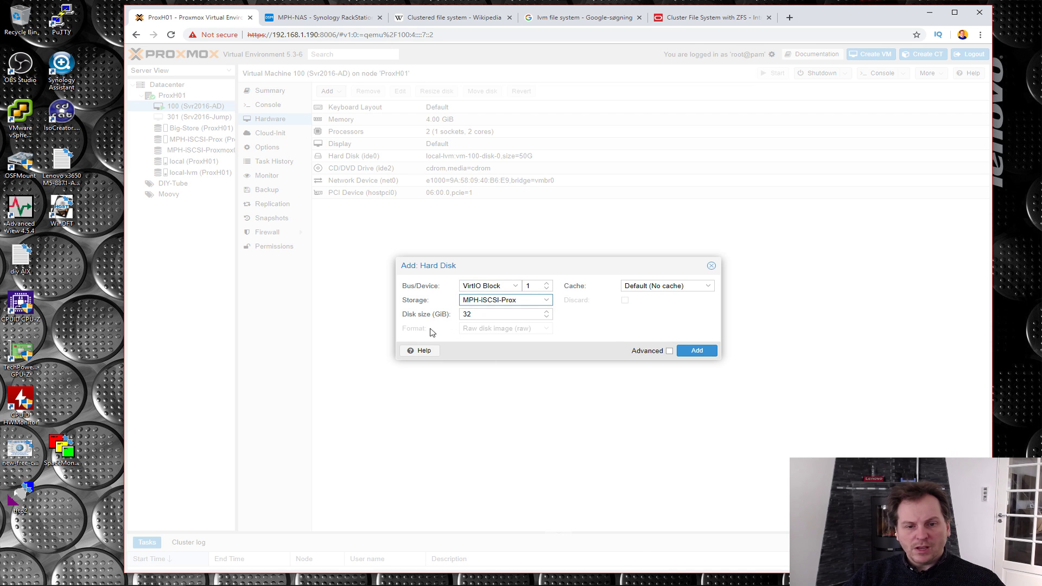
pyautogui.click(700, 353)
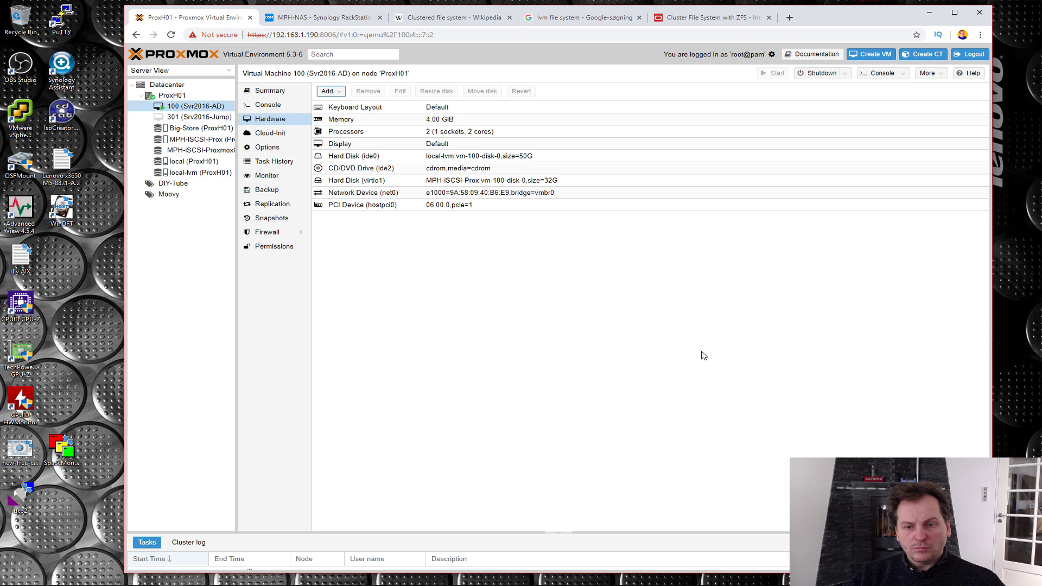
# Switch to the Svr2016-AD noVNC console and open the iSCSI drive (E:) in File Explorer
pyautogui.click(488, 168)
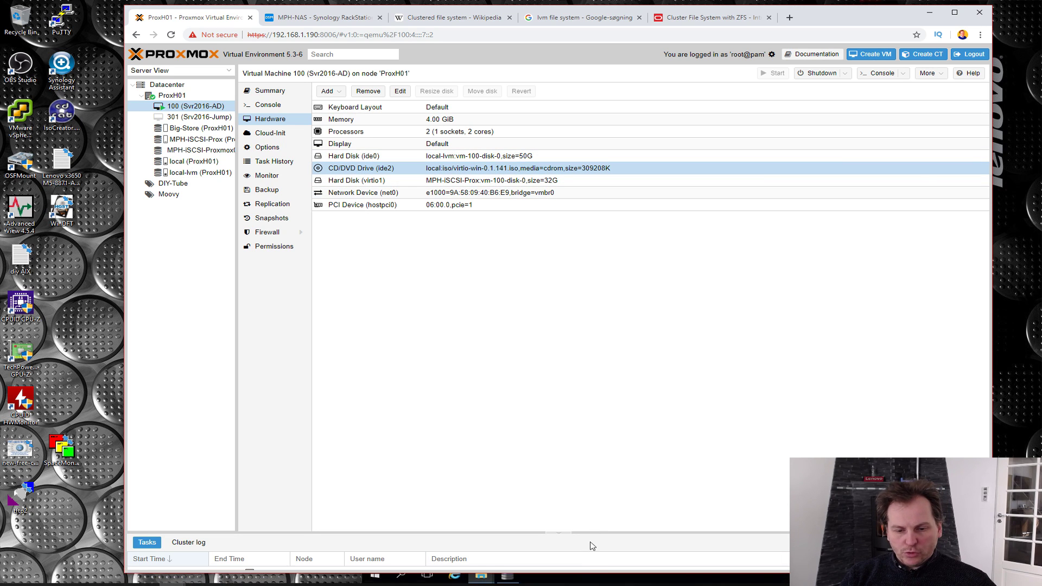
pyautogui.click(581, 581)
pyautogui.moveTo(718, 196); pyautogui.dragTo(547, 88)
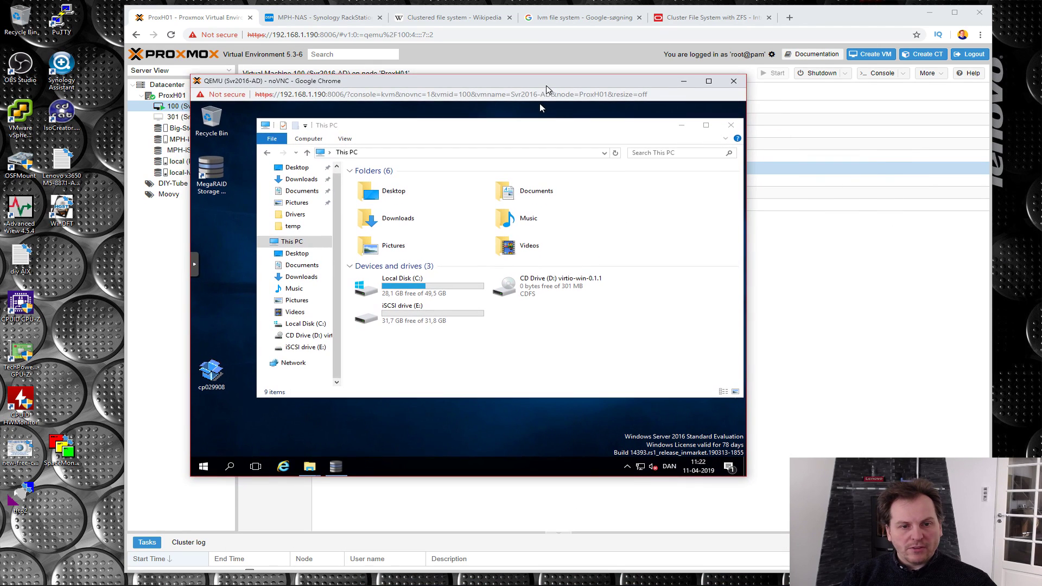
pyautogui.doubleClick(415, 325)
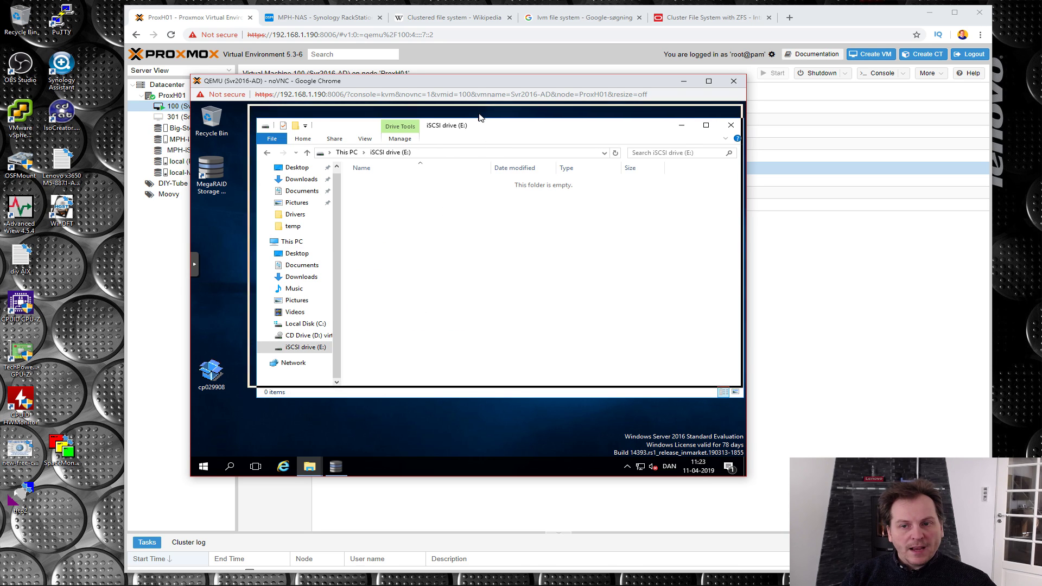
pyautogui.moveTo(482, 120); pyautogui.dragTo(477, 107)
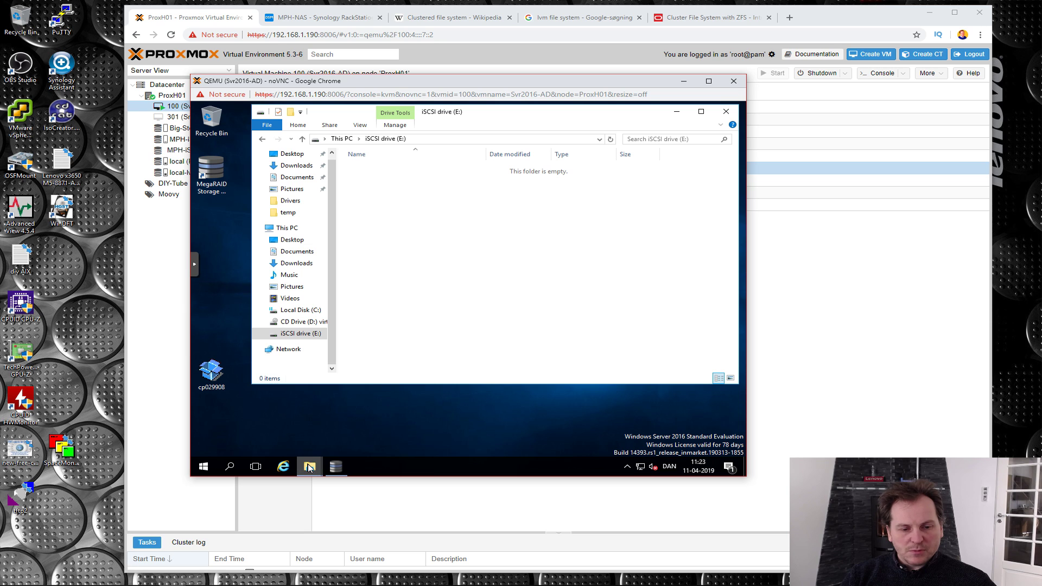
# Copy the disc image ce-2017.02.23-stable from the temp folder on C: to the iSCSI drive (E:)
pyautogui.moveTo(311, 470)
pyautogui.click(271, 442)
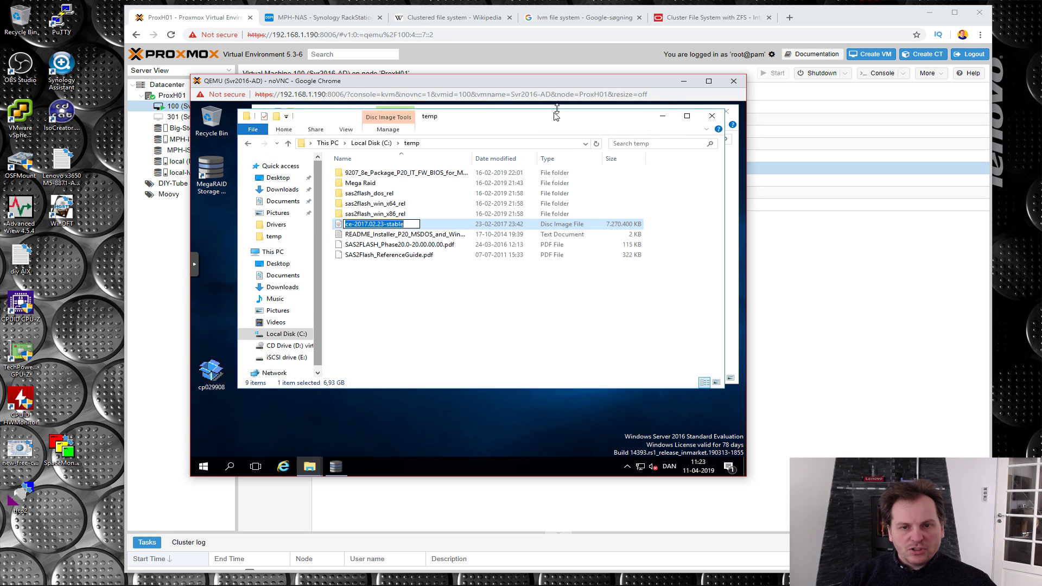
pyautogui.moveTo(550, 114); pyautogui.dragTo(513, 188)
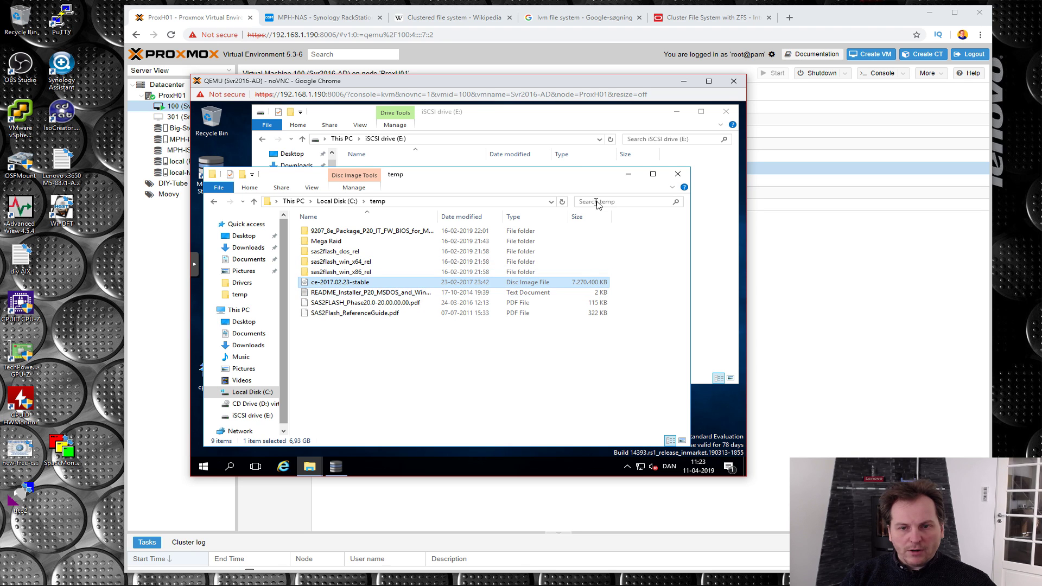
pyautogui.moveTo(567, 171); pyautogui.dragTo(565, 302)
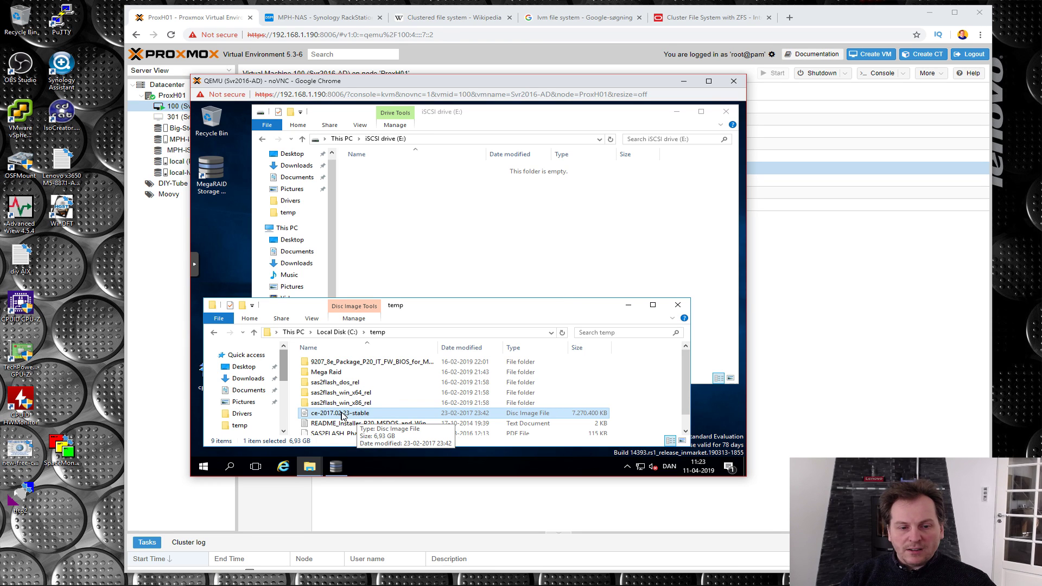
pyautogui.moveTo(330, 416); pyautogui.dragTo(411, 255)
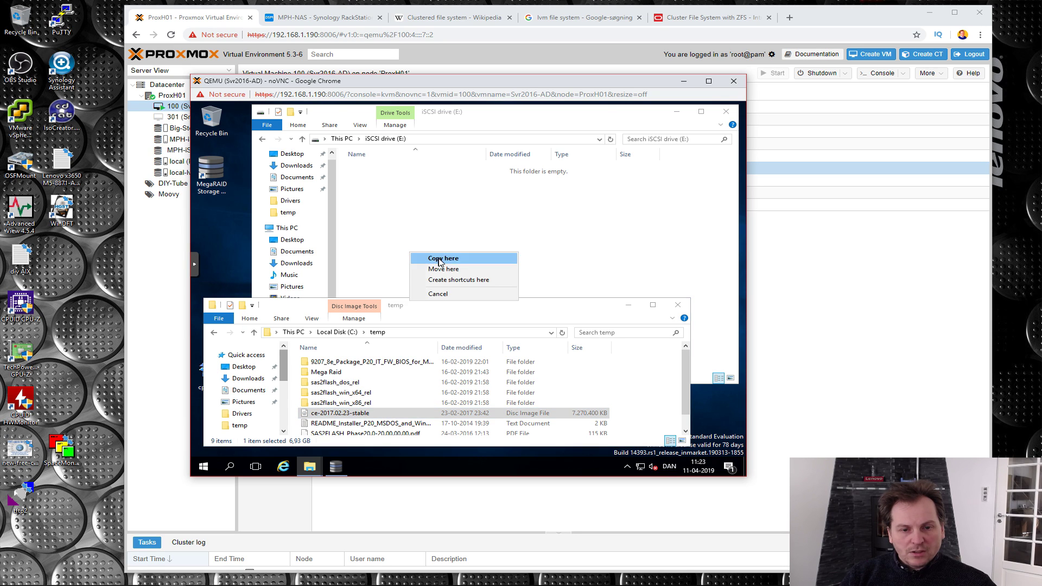
pyautogui.click(436, 258)
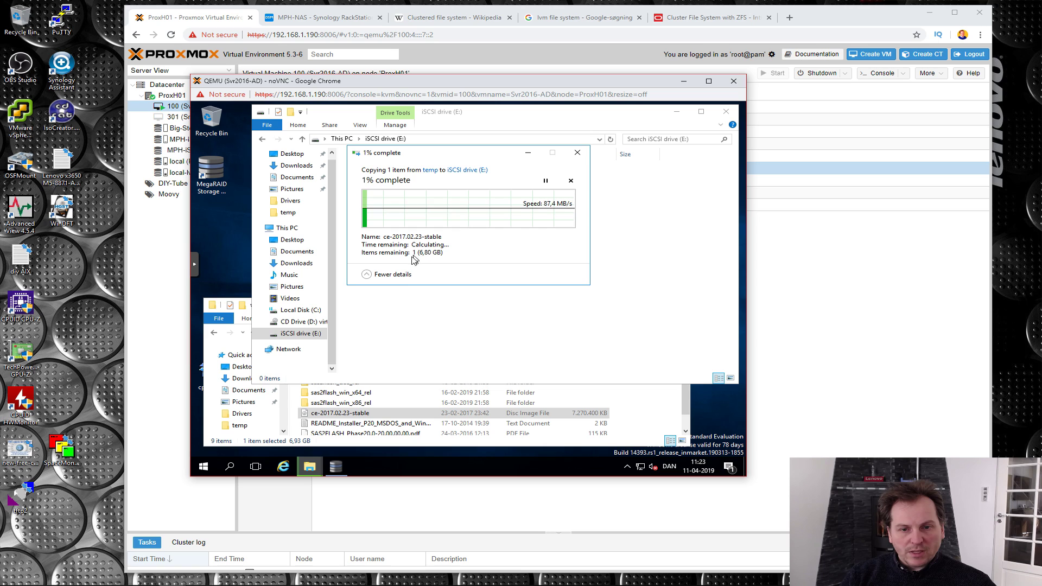